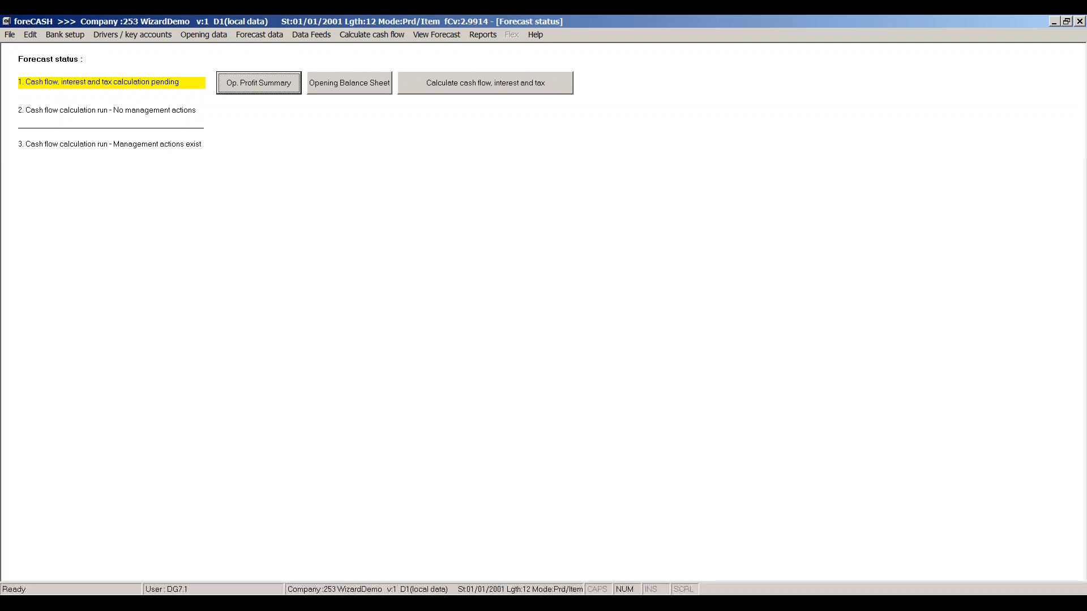
# Step: Change the forecast's start month to 01/19 and set its future length to 3 Fin. Years
pyautogui.click(12, 35)
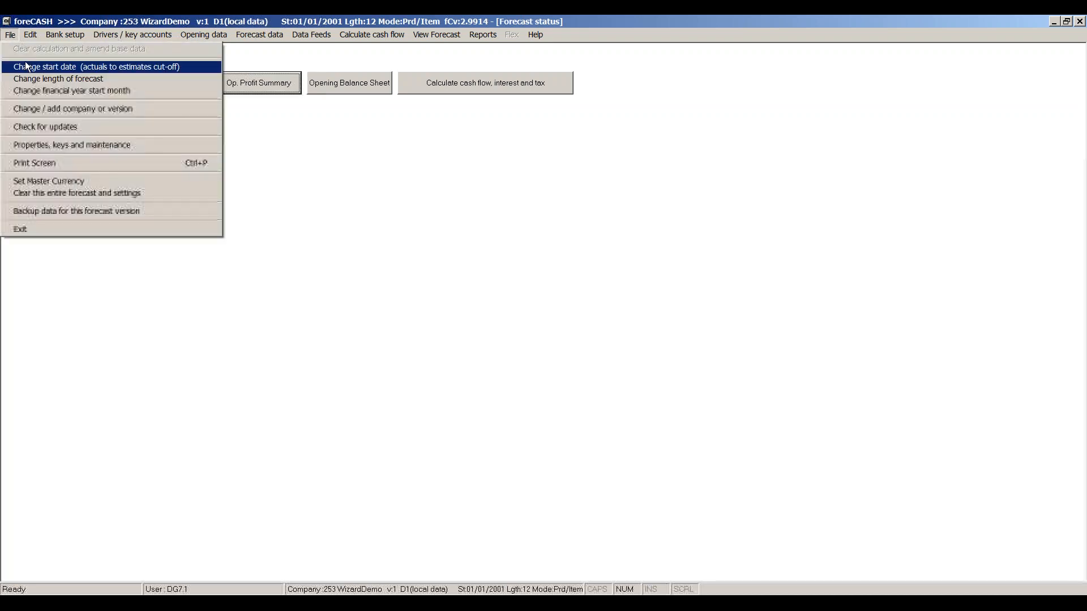
pyautogui.click(26, 67)
pyautogui.moveTo(503, 289); pyautogui.dragTo(478, 289)
pyautogui.write('01/19')
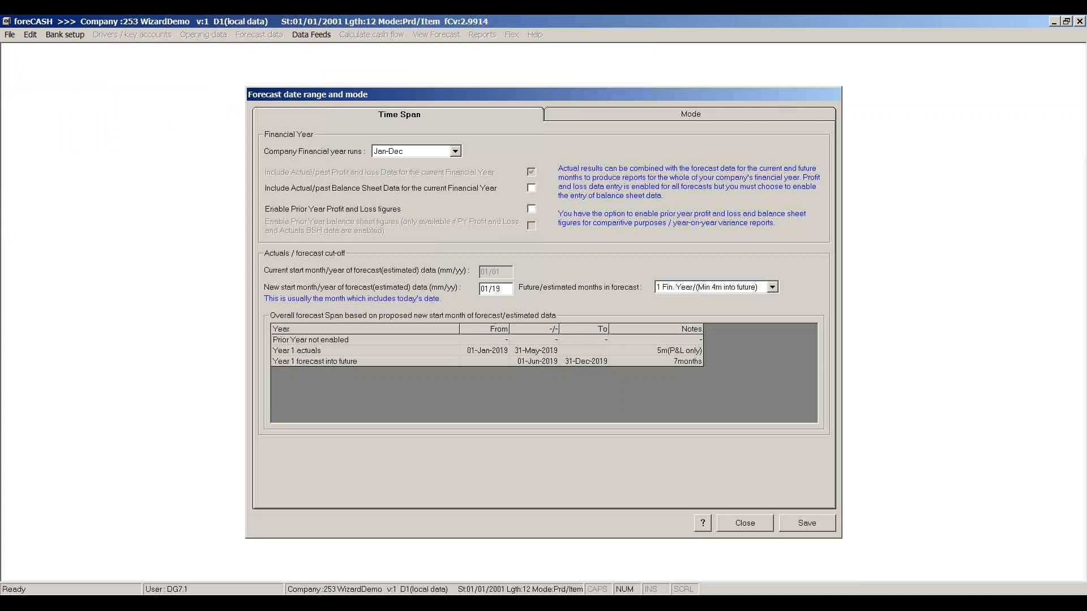
pyautogui.press('Tab')
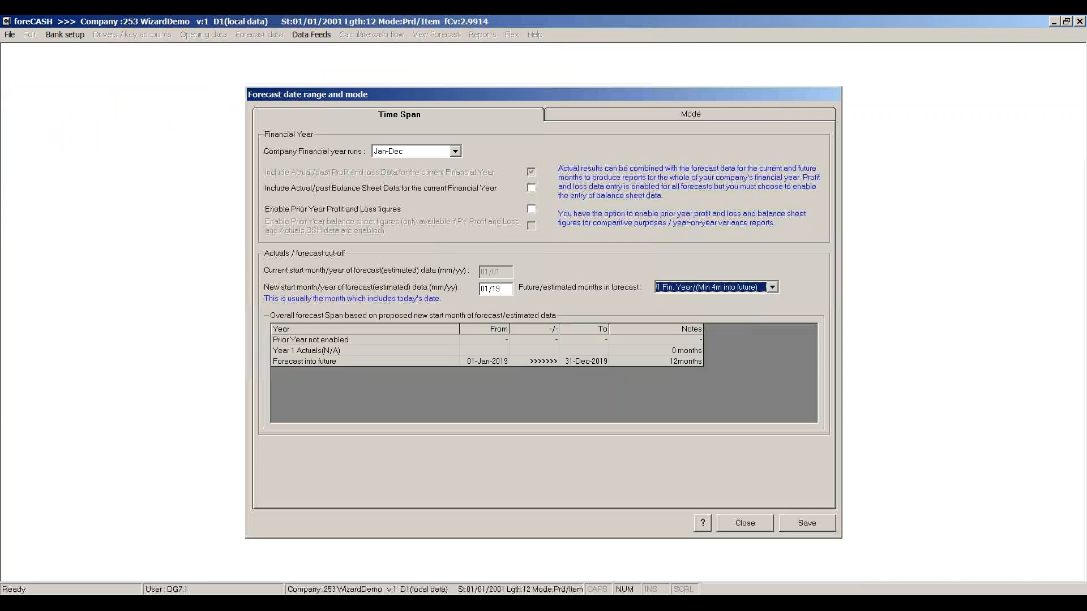
pyautogui.click(775, 288)
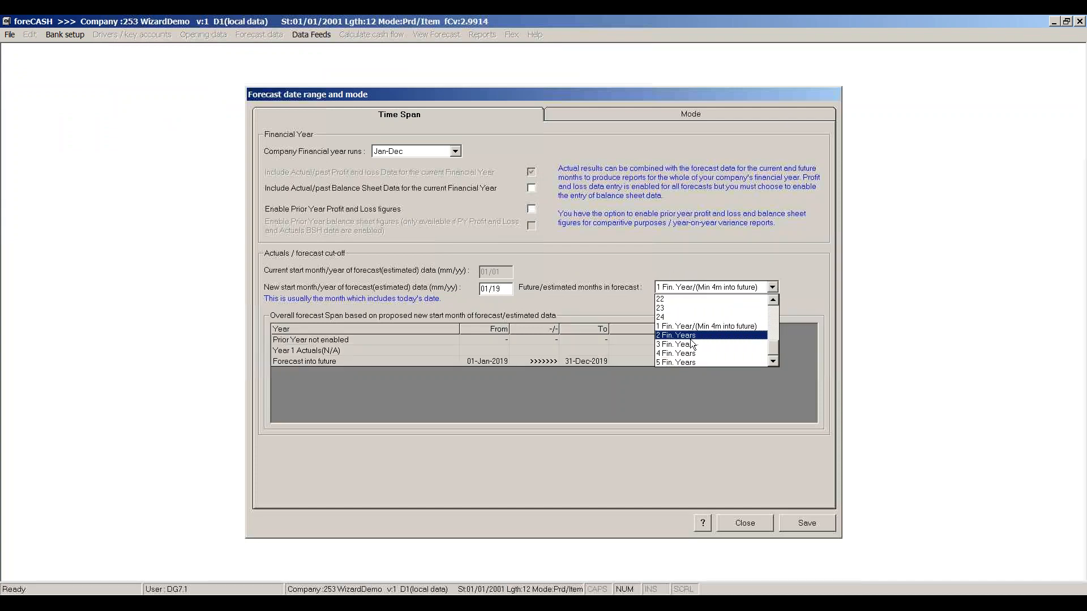
pyautogui.click(690, 342)
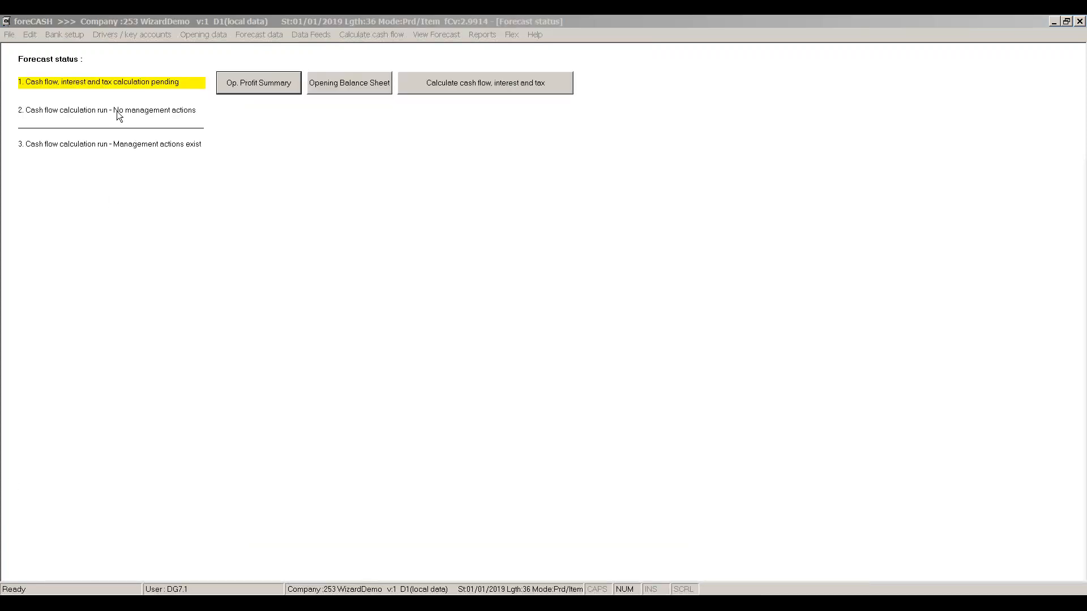
# Step: In the annual auto increase/decrease settings, apply the Year 3 default to COS, COS - Salary/Wages, Direct Costs and Direct Costs - Salaries
pyautogui.click(100, 33)
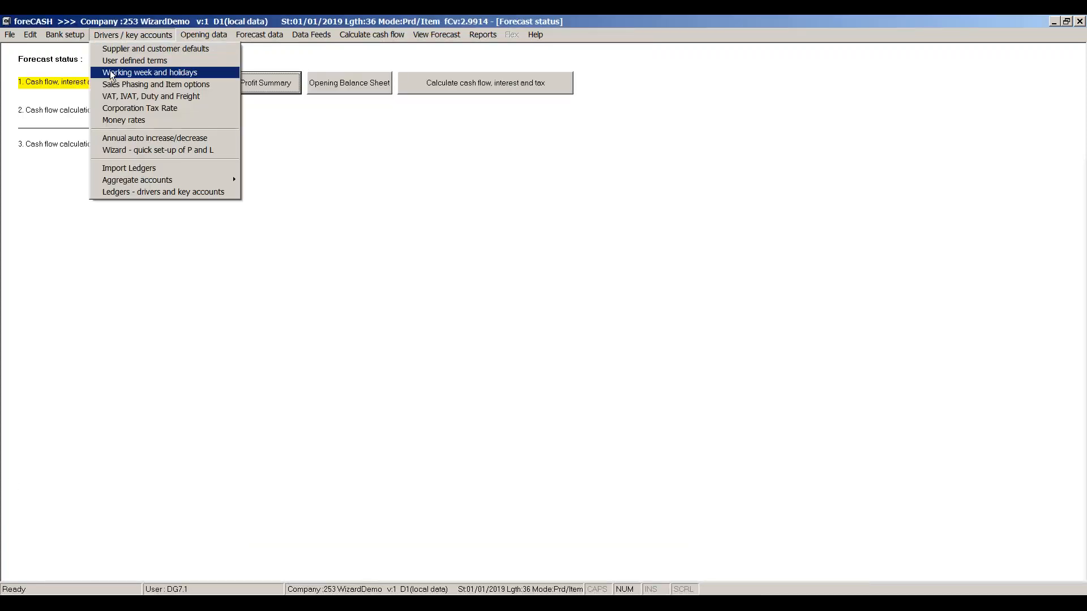
pyautogui.click(134, 139)
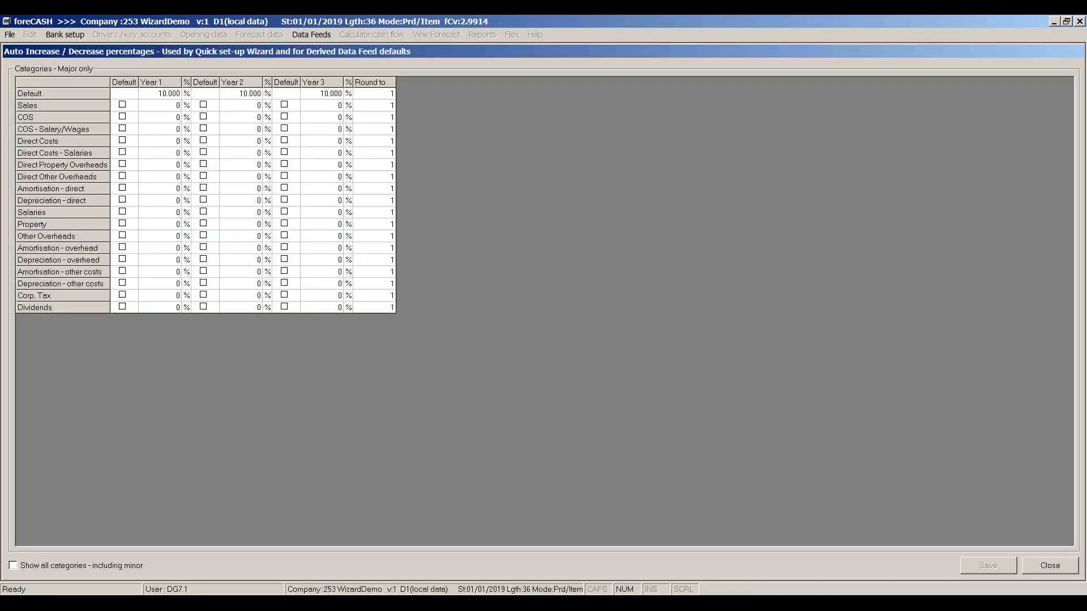
pyautogui.click(285, 117)
pyautogui.click(284, 129)
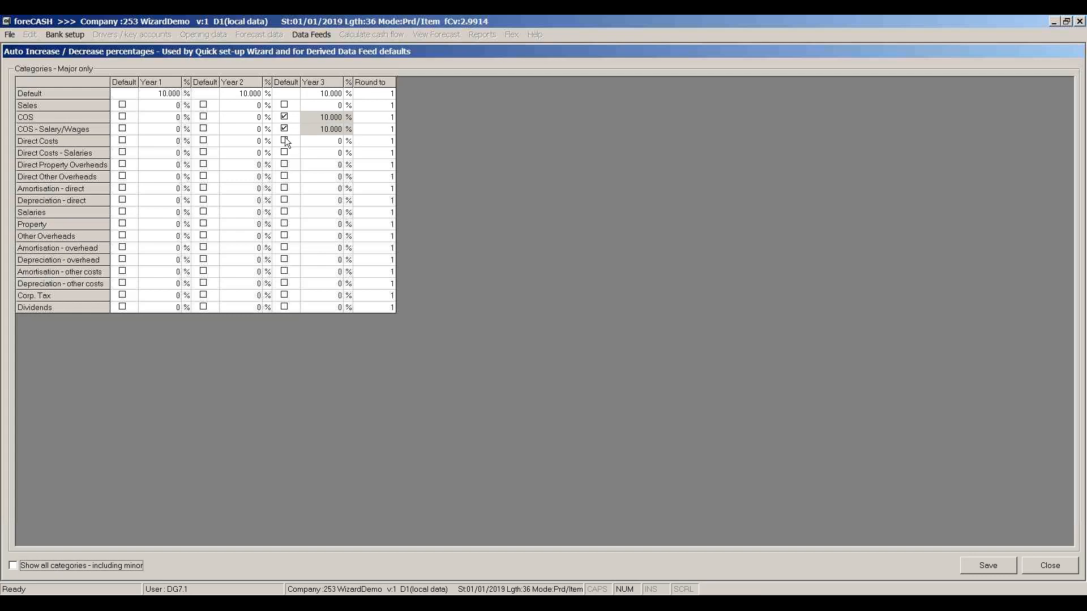
pyautogui.click(284, 141)
pyautogui.click(285, 152)
# Step: Set the Year 3 increase for Sales to 15% with rounding to 1,000, and save the percentages
pyautogui.click(323, 109)
pyautogui.write('15.')
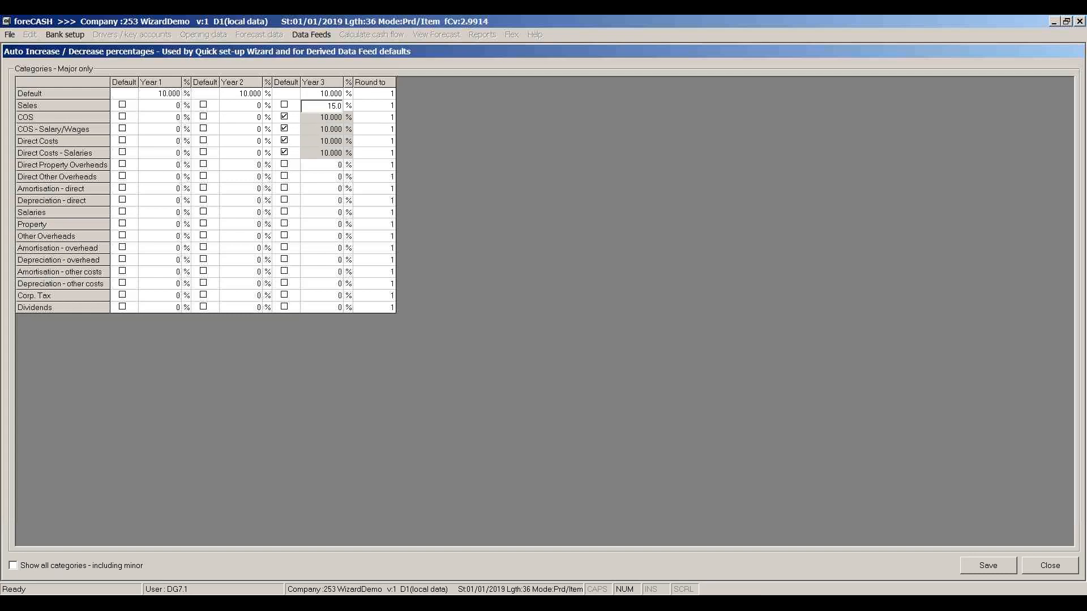
pyautogui.press('Tab')
pyautogui.click(368, 105)
pyautogui.click(388, 107)
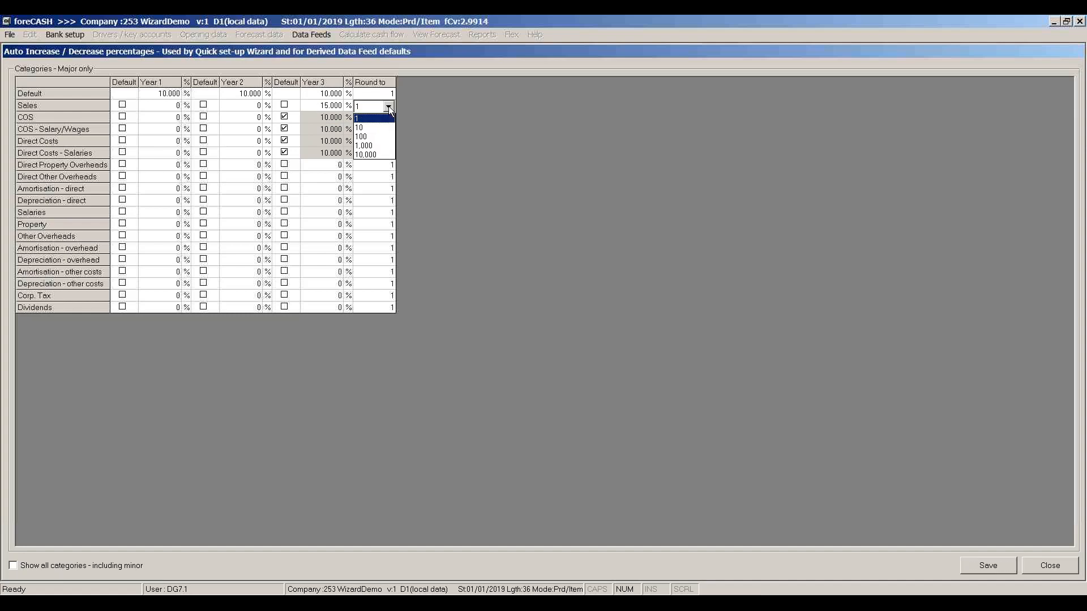
pyautogui.click(375, 145)
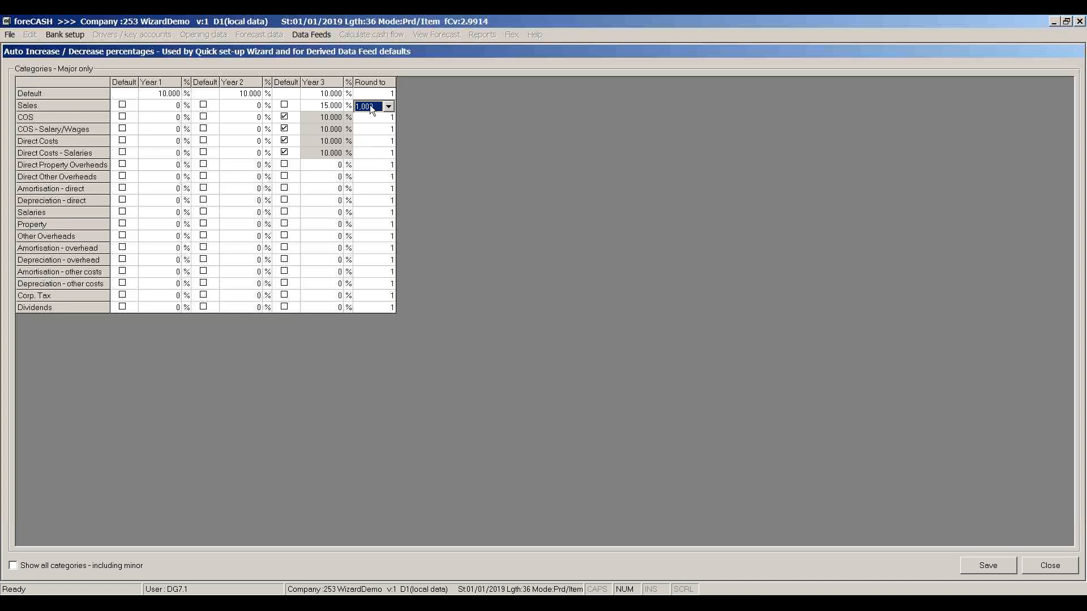
pyautogui.click(995, 562)
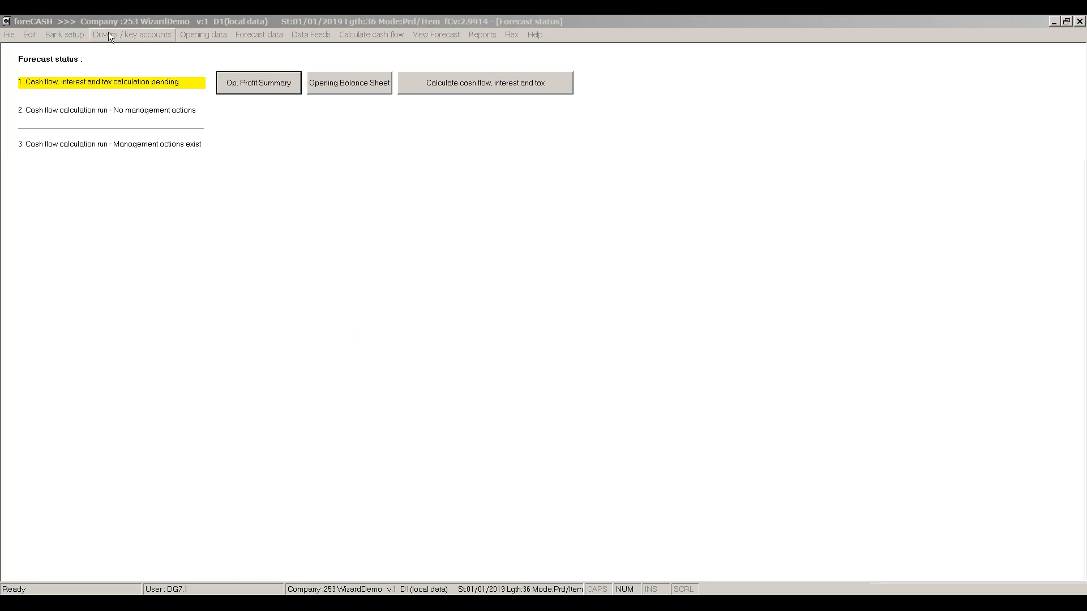
# Step: Review the sales phasing patterns and the default options for new sales items, leaving them as they are
pyautogui.click(108, 34)
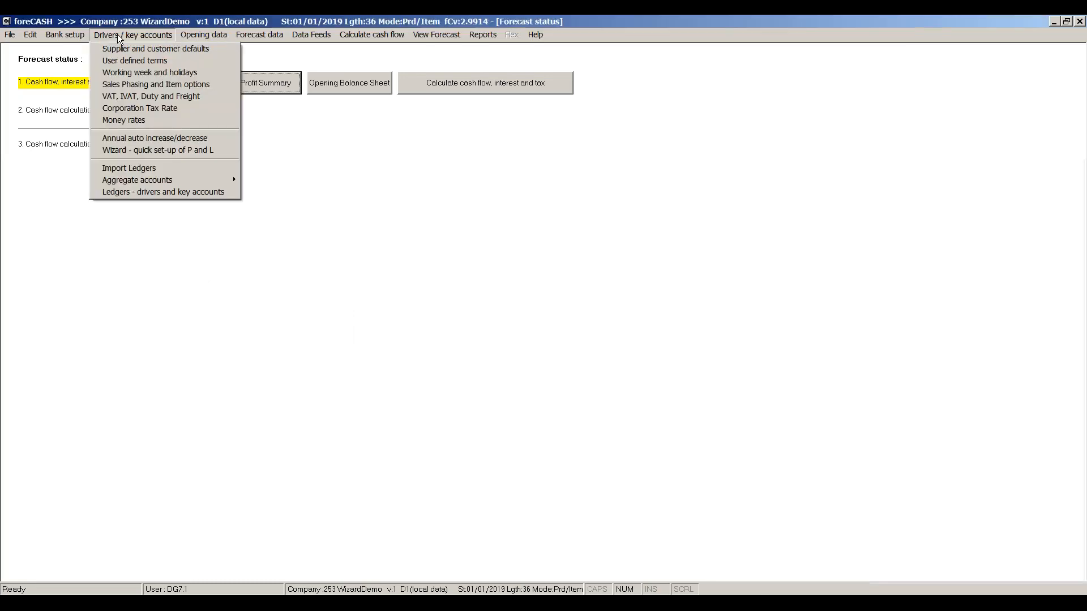
pyautogui.click(145, 85)
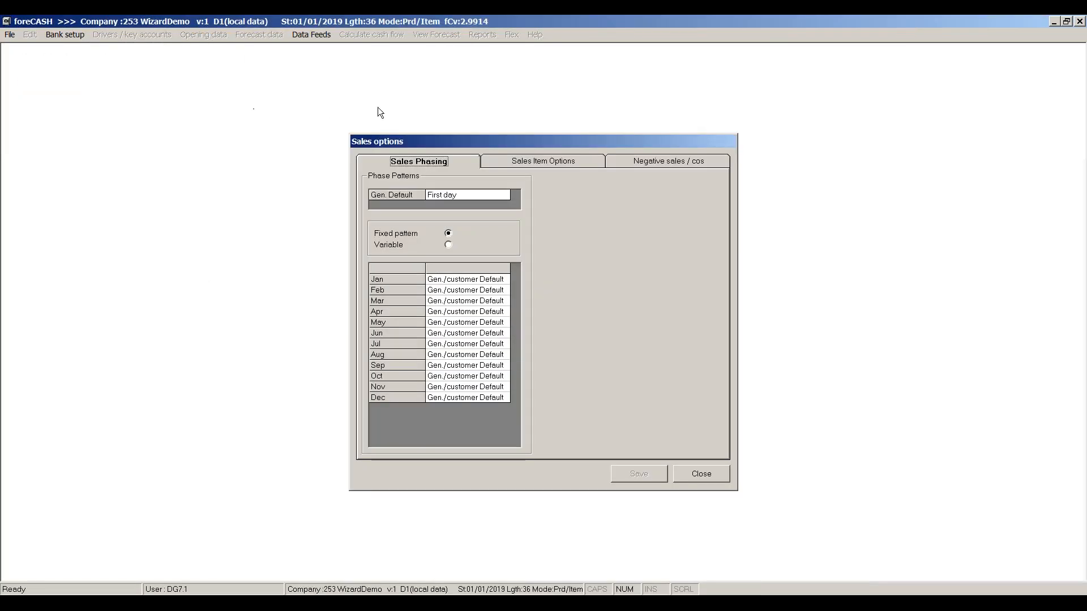
pyautogui.click(508, 161)
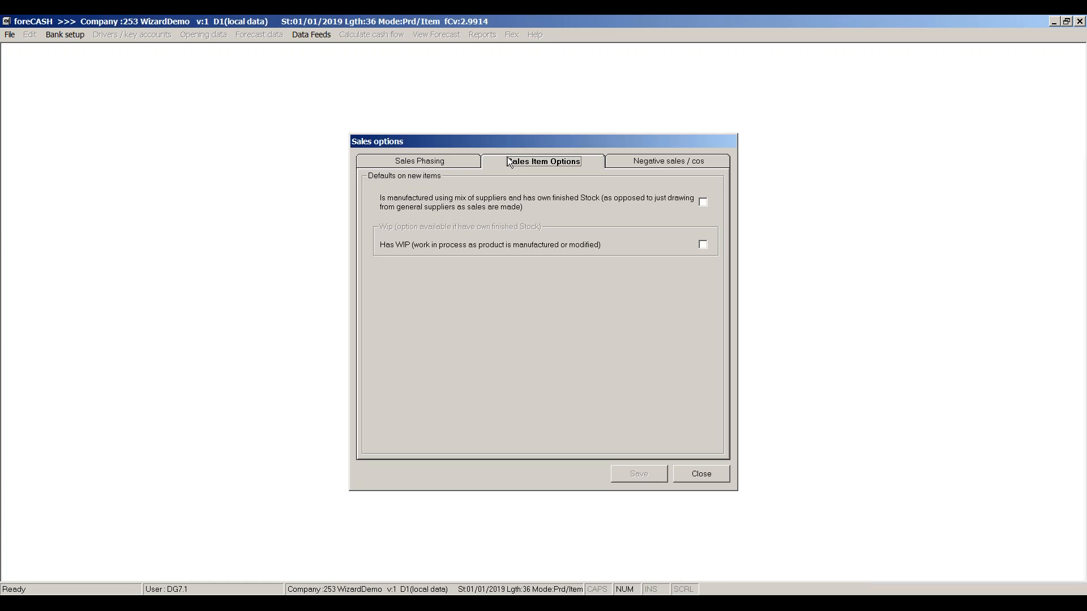
pyautogui.click(700, 473)
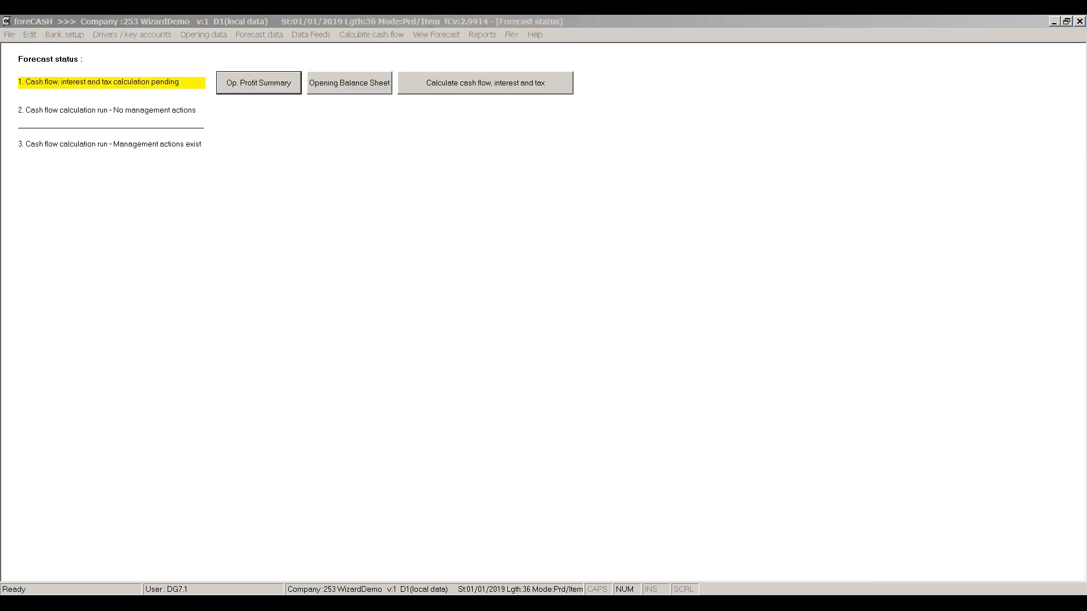
# Step: Start the P and L quick set-up wizard and load foreCASH_DEMO_VID_DATA_D2Years.xlsx as the file to import
pyautogui.click(124, 37)
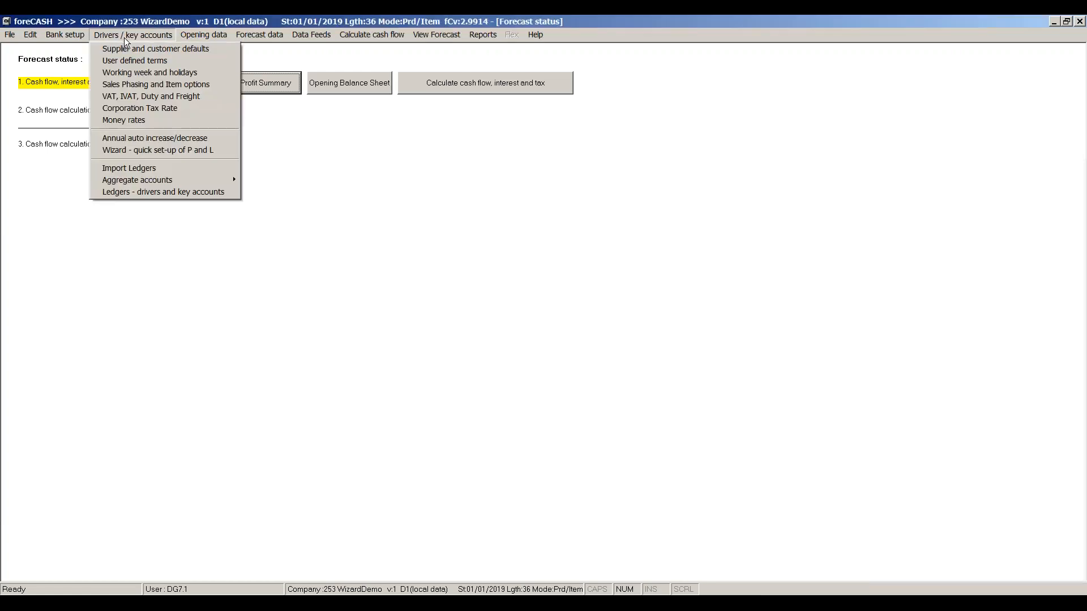
pyautogui.click(146, 151)
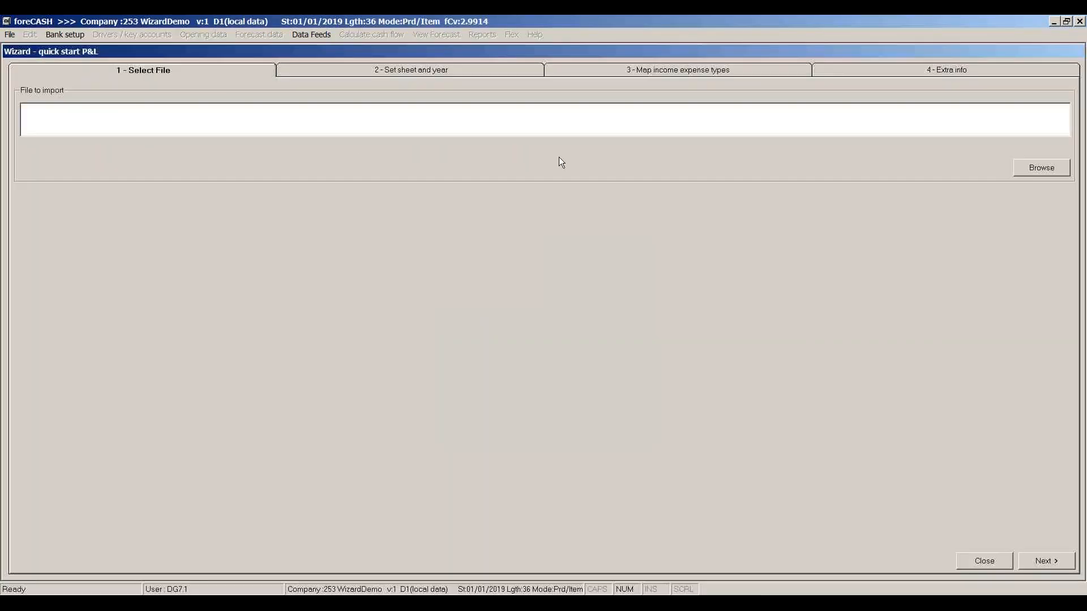
pyautogui.click(1055, 171)
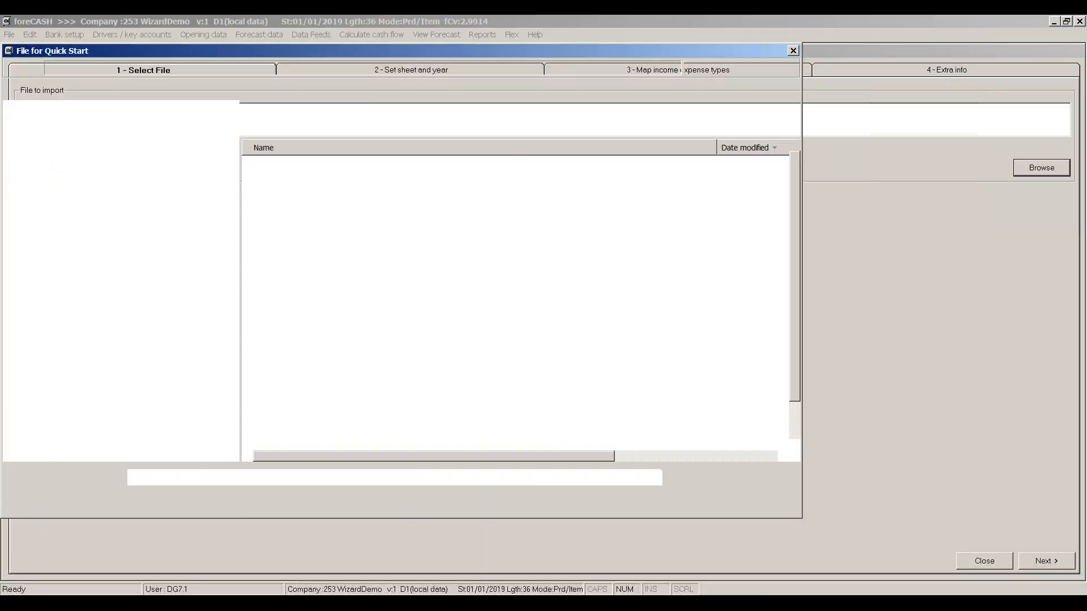
pyautogui.doubleClick(363, 376)
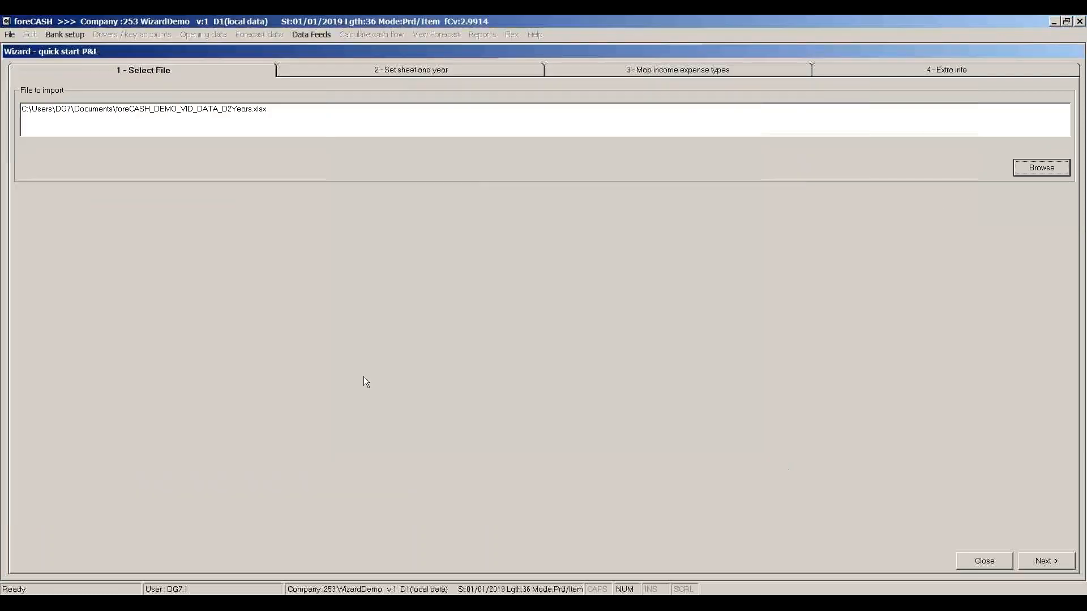
pyautogui.click(1025, 560)
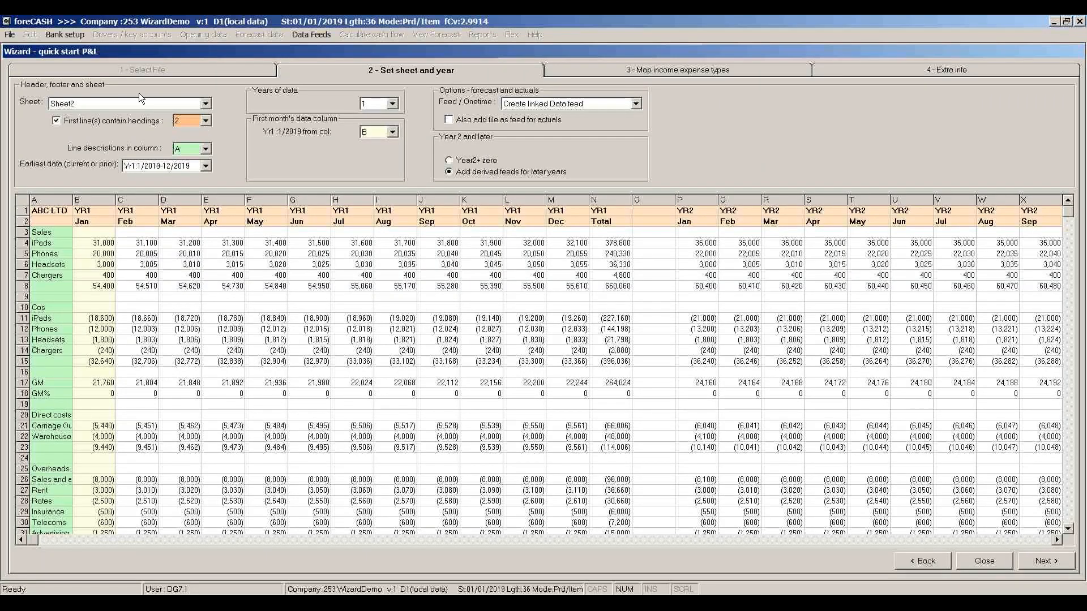
# Step: Use Sheet2 with 2 heading lines, line descriptions in column A and Yr1:1/2019-12/2019 as the earliest data
pyautogui.click(130, 100)
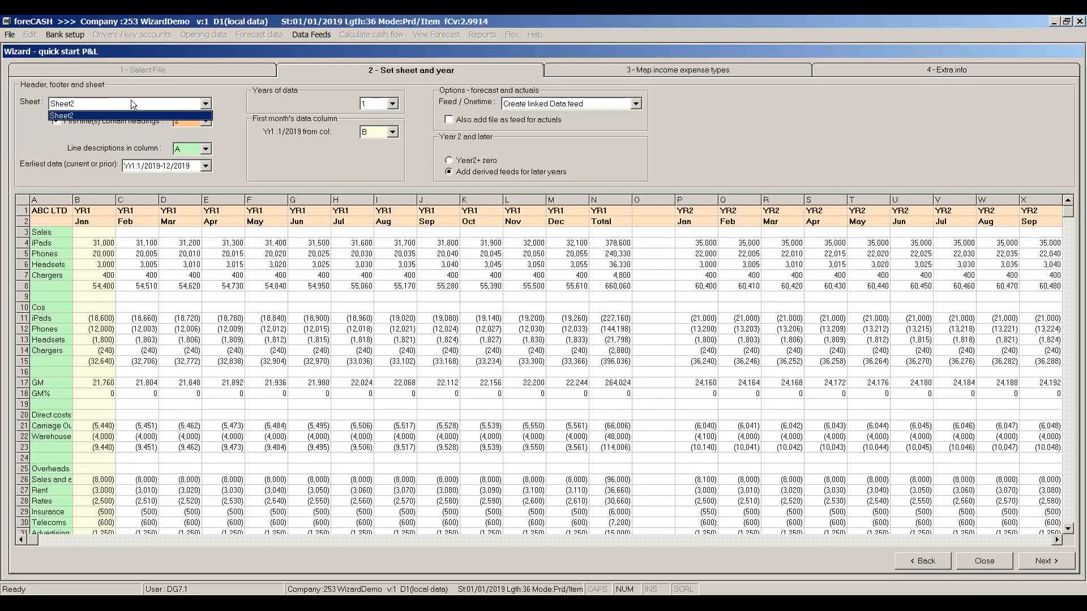
pyautogui.click(131, 100)
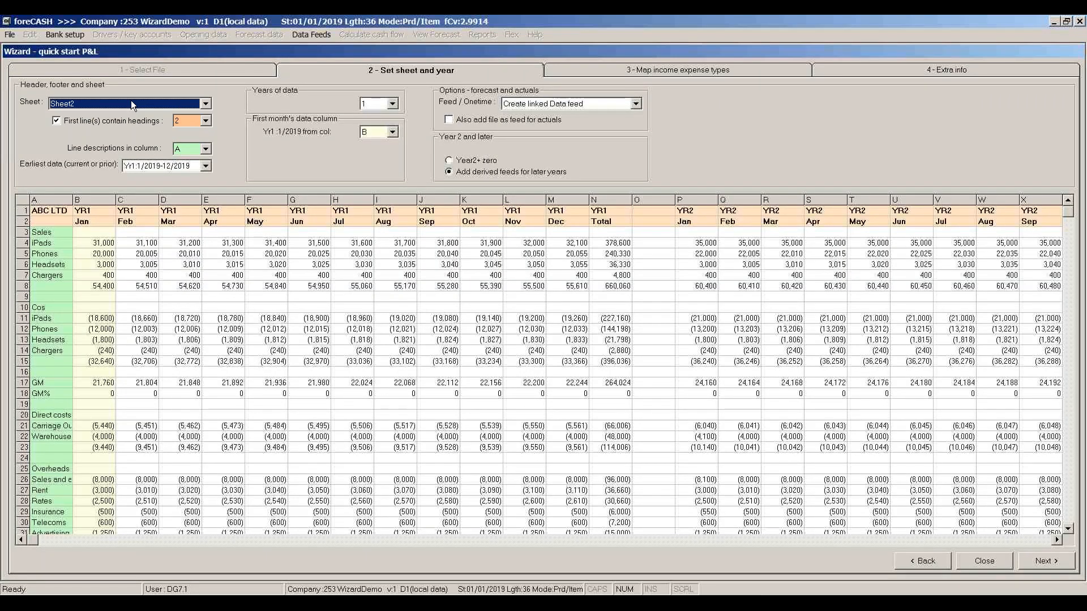
pyautogui.click(205, 121)
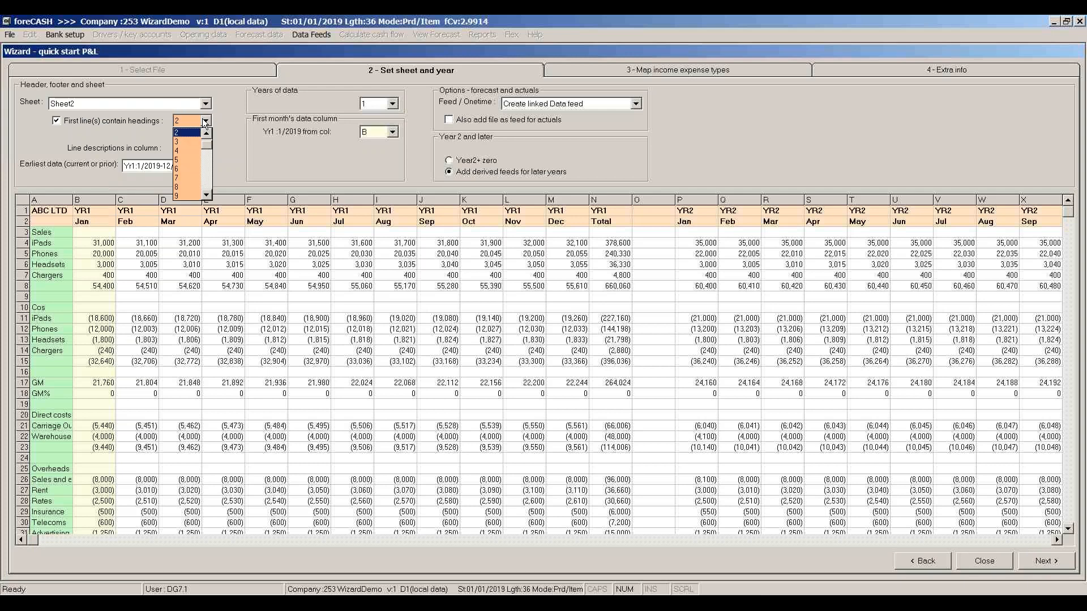
pyautogui.click(205, 120)
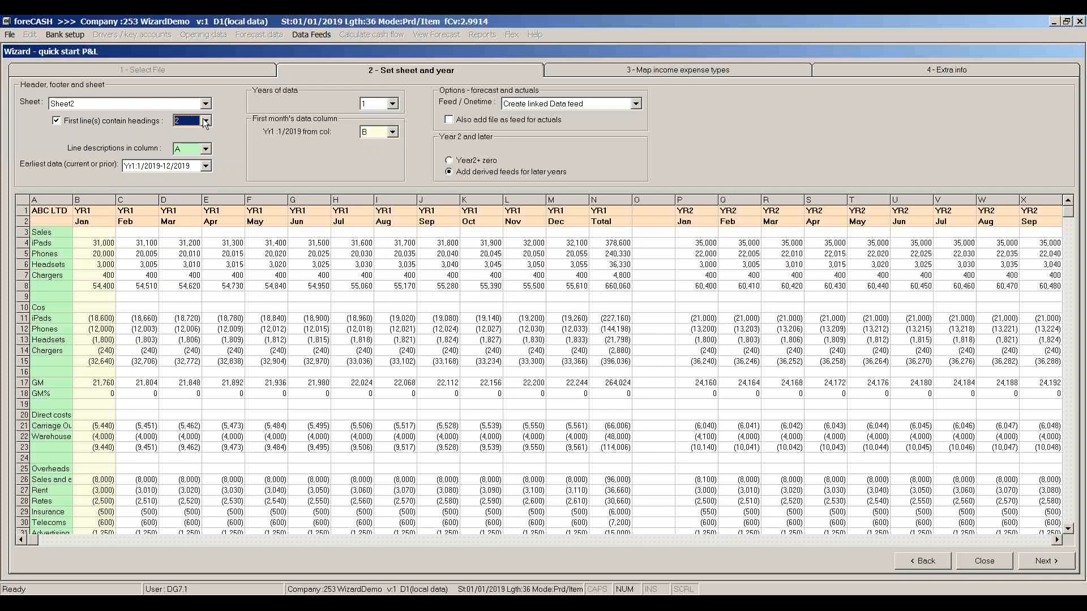
pyautogui.click(206, 150)
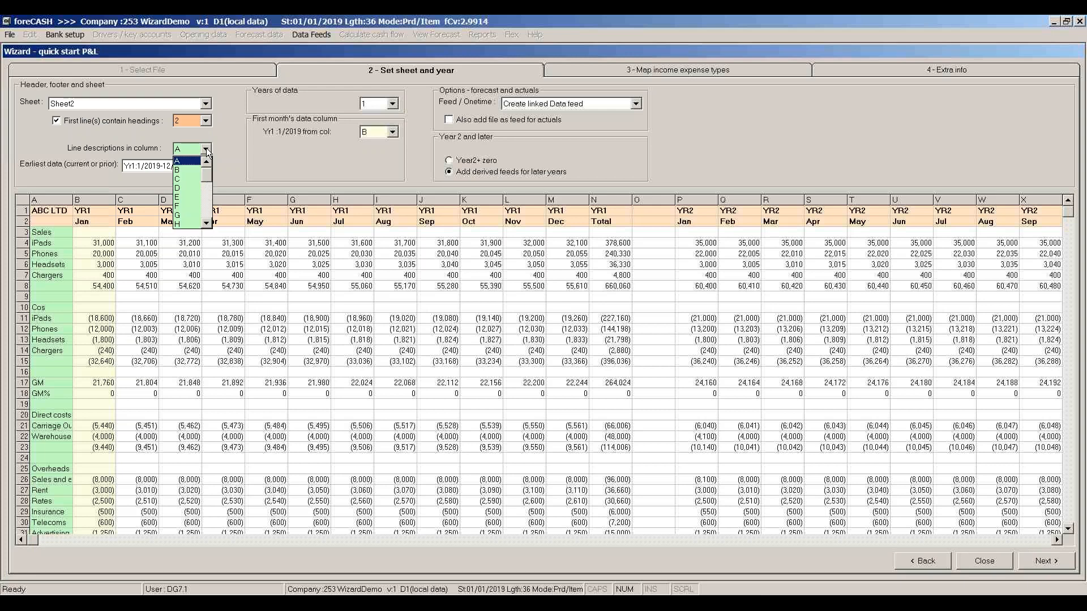
pyautogui.click(207, 150)
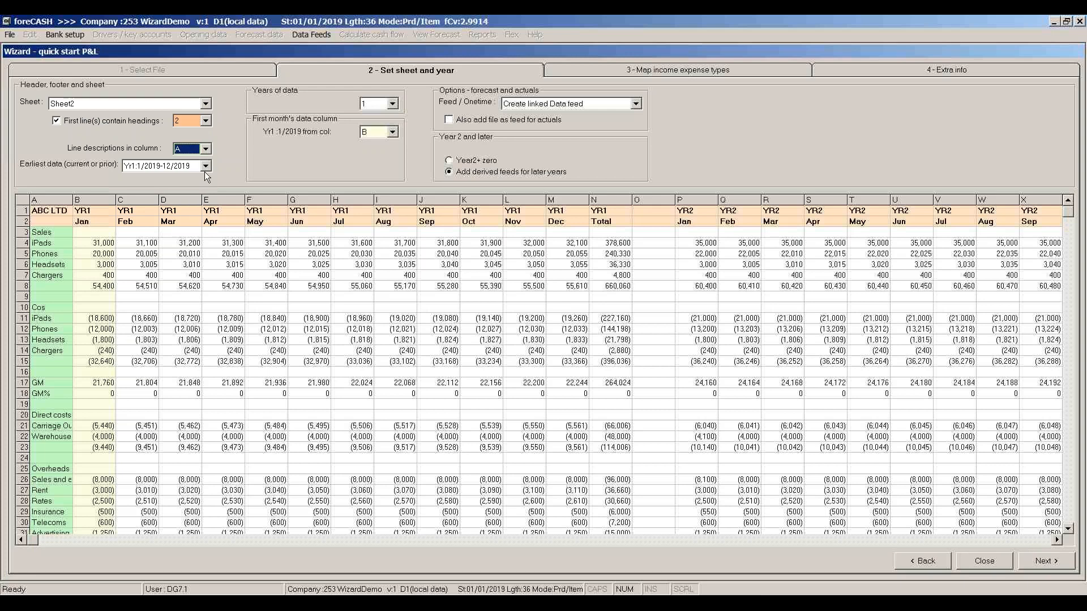
pyautogui.click(205, 168)
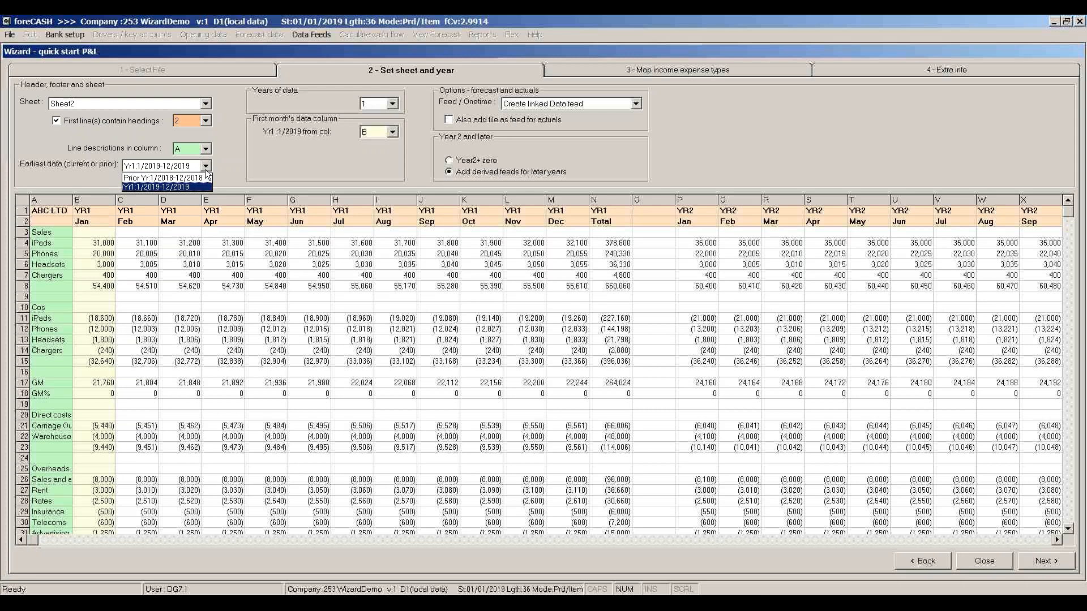
pyautogui.click(189, 185)
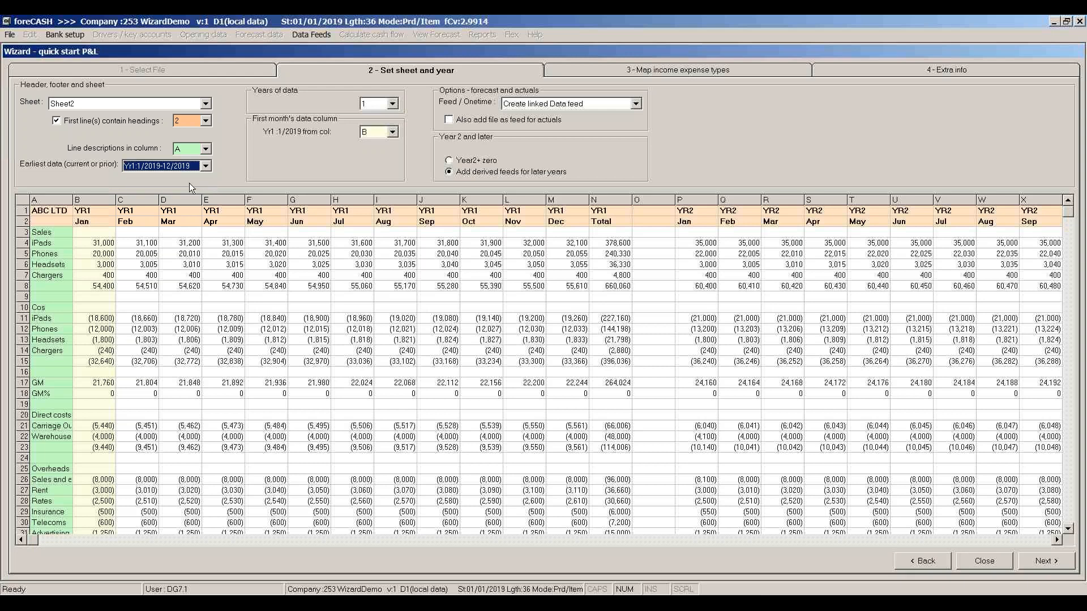
# Step: Import 2 years of data with Yr2 starting from column P, also add the file as feed for actuals, and continue to the mapping stage
pyautogui.click(393, 103)
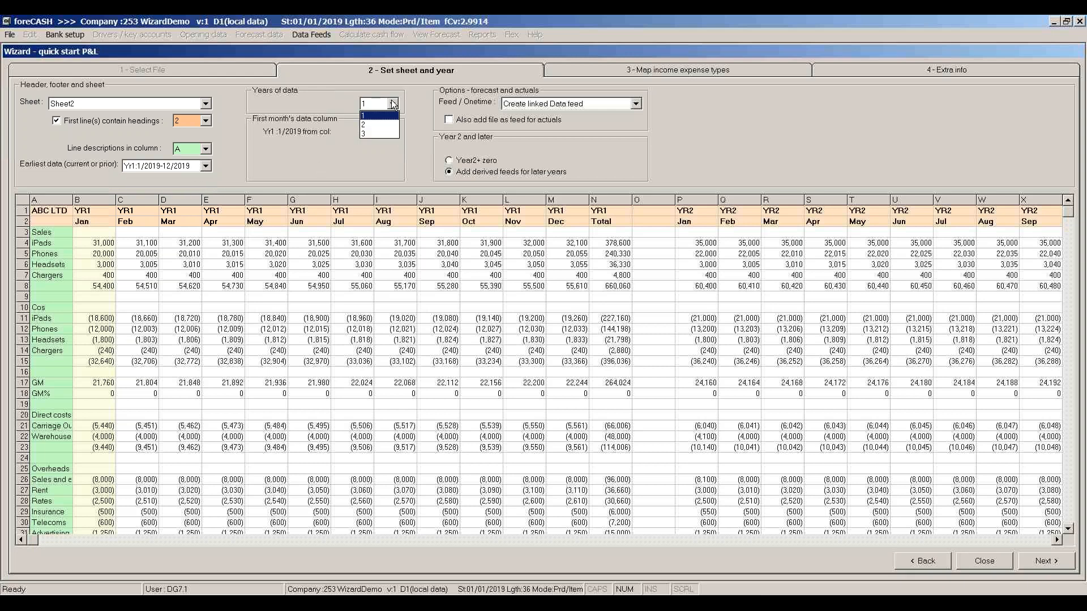
pyautogui.click(372, 124)
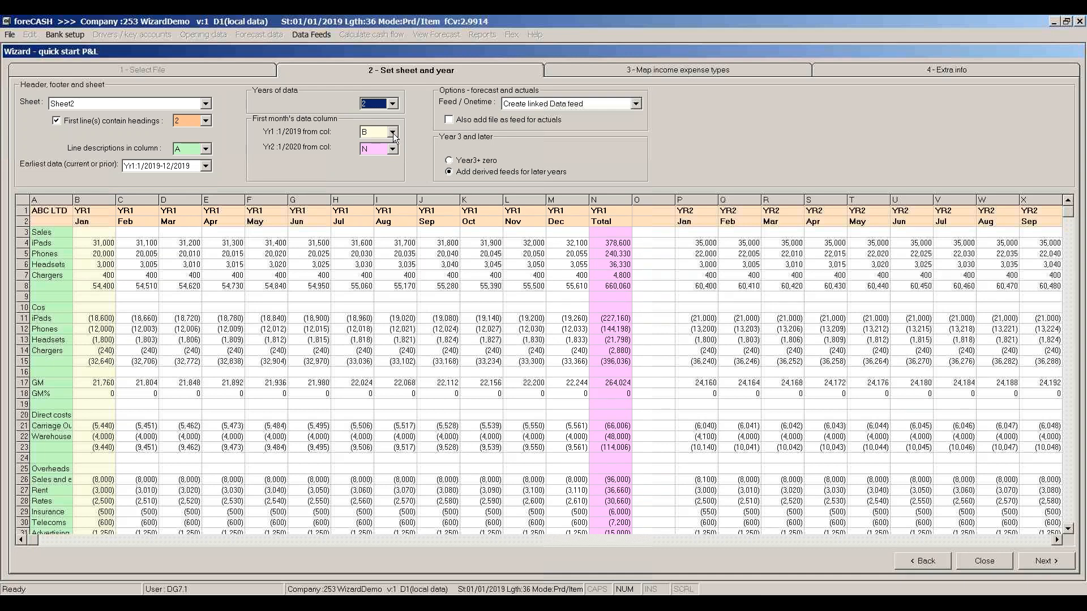
pyautogui.click(392, 149)
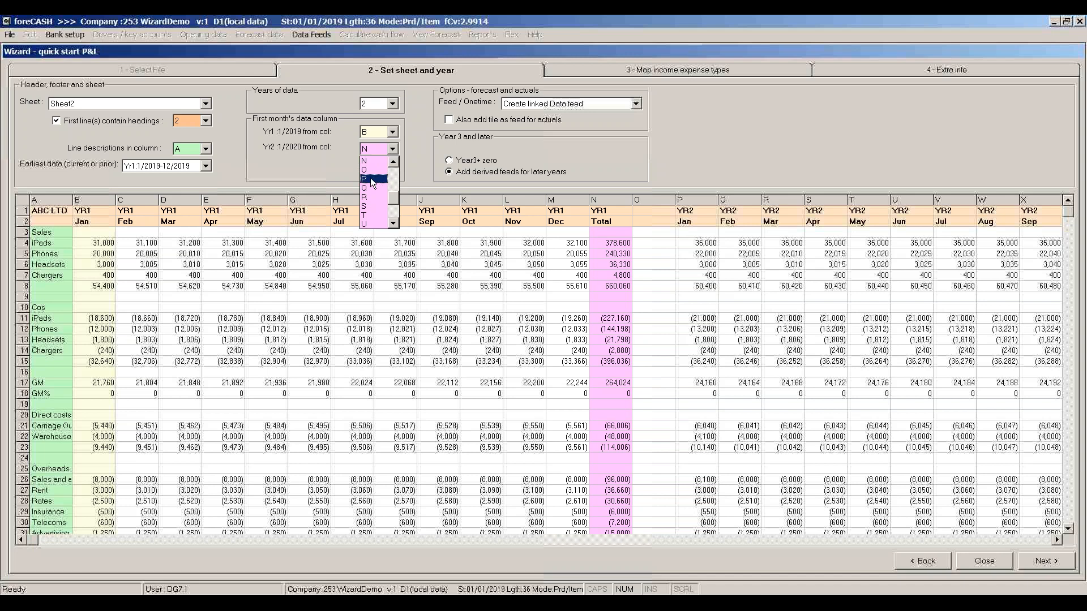
pyautogui.click(370, 179)
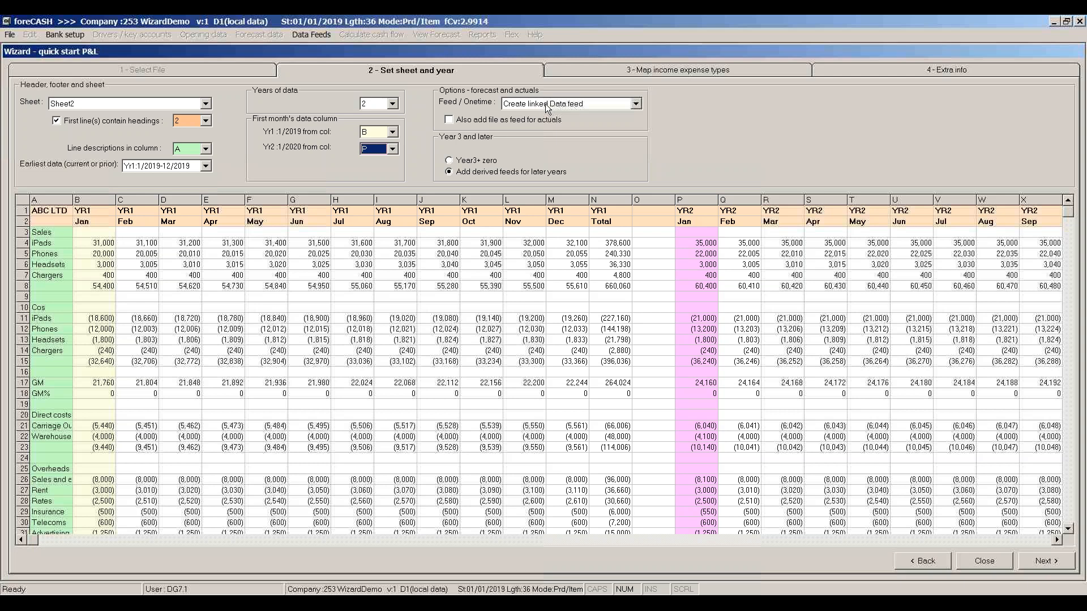
pyautogui.click(449, 120)
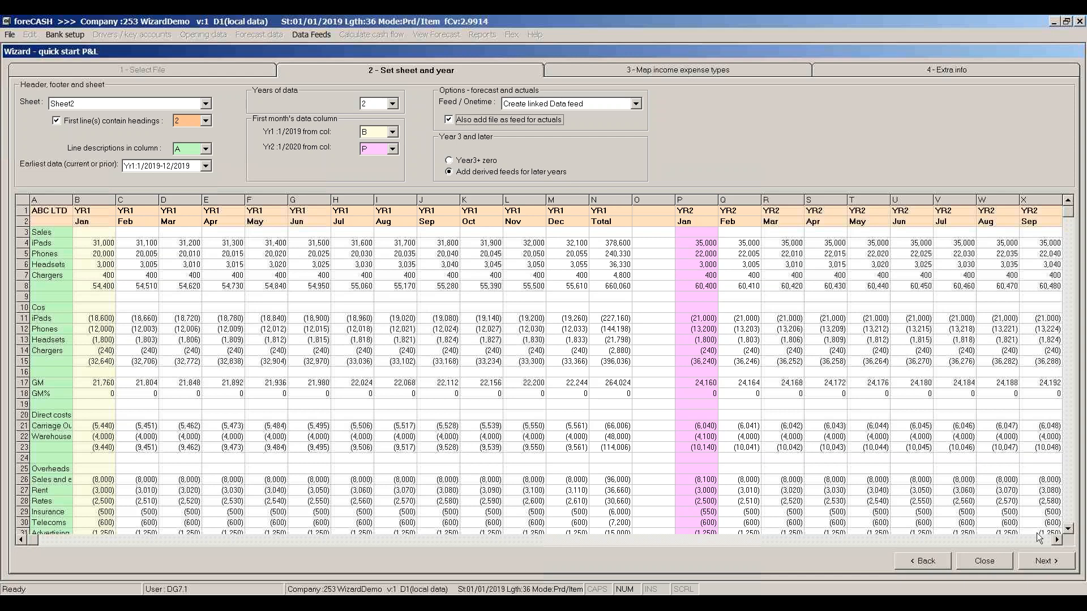
pyautogui.click(1045, 558)
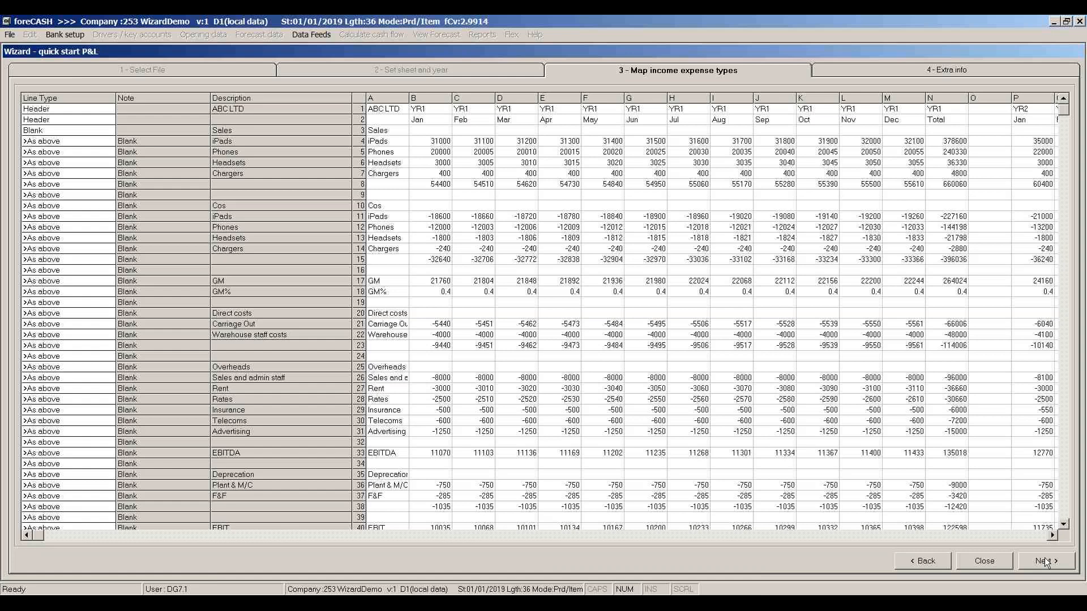
# Step: Map the rows from iPads in row 4 through Chargers in row 7 as Sales, using As above for the following lines
pyautogui.click(929, 463)
pyautogui.click(103, 142)
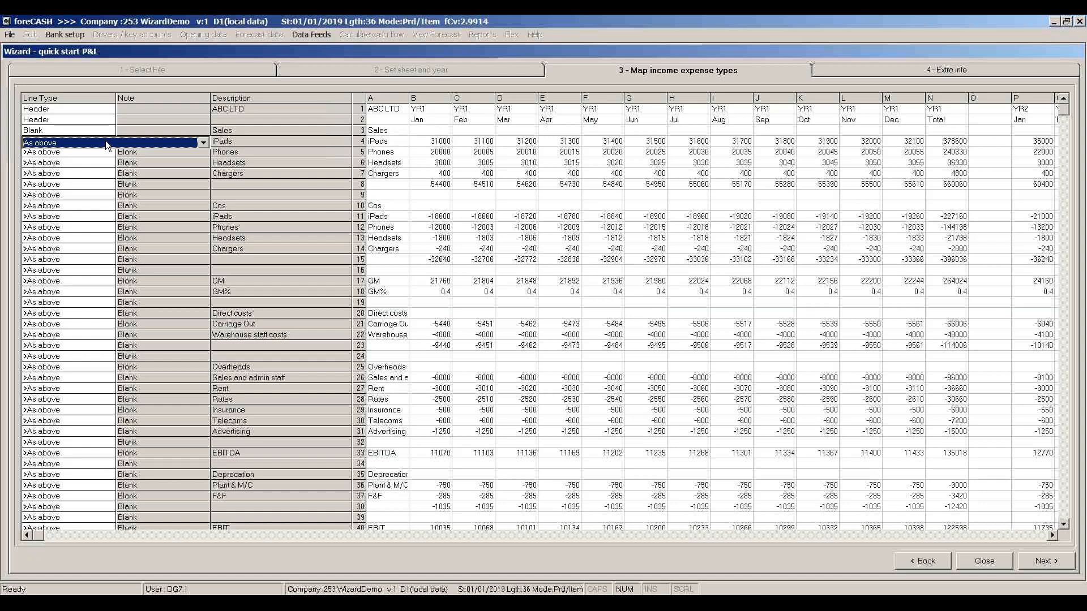
pyautogui.click(185, 139)
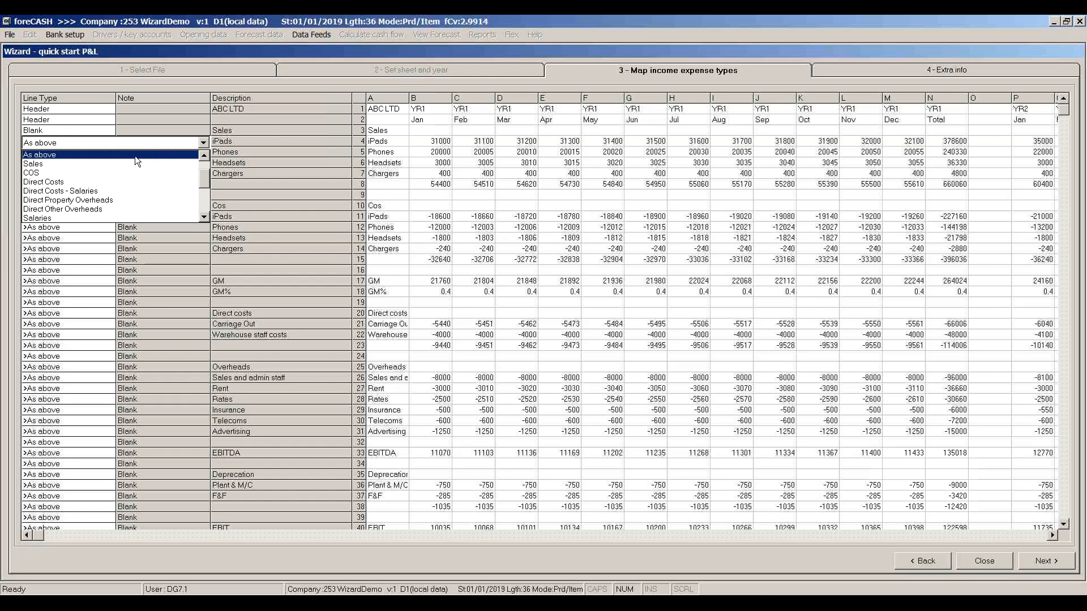
pyautogui.click(115, 165)
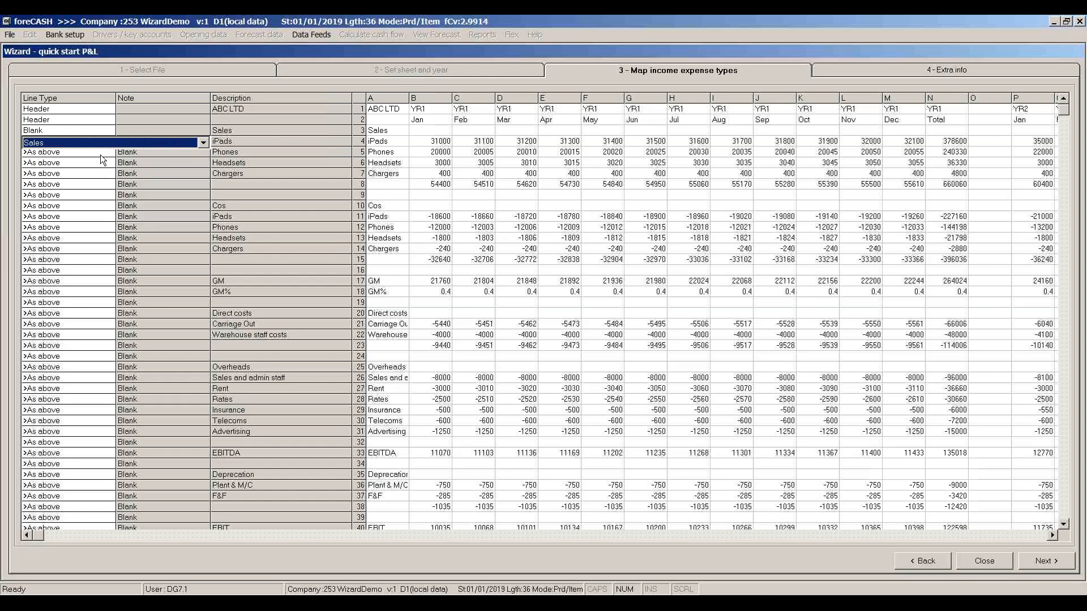
pyautogui.click(96, 153)
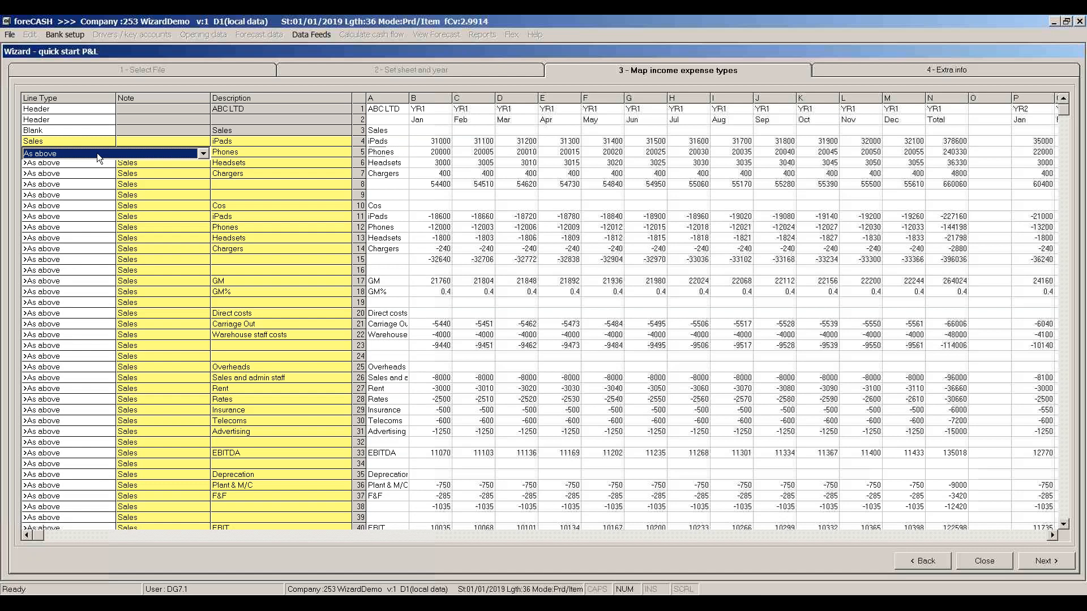
# Step: Set the line type of the sales total in row 8 to Sub - T and the empty row 9 to Blank
pyautogui.click(104, 186)
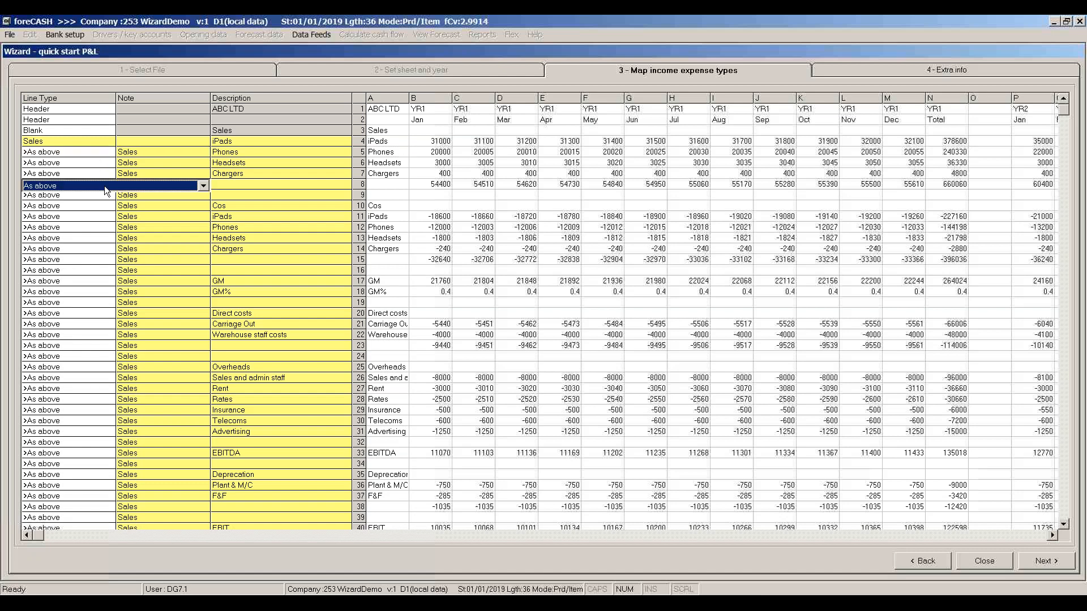
pyautogui.press('s')
pyautogui.press('s')
pyautogui.press('s')
pyautogui.press('Return')
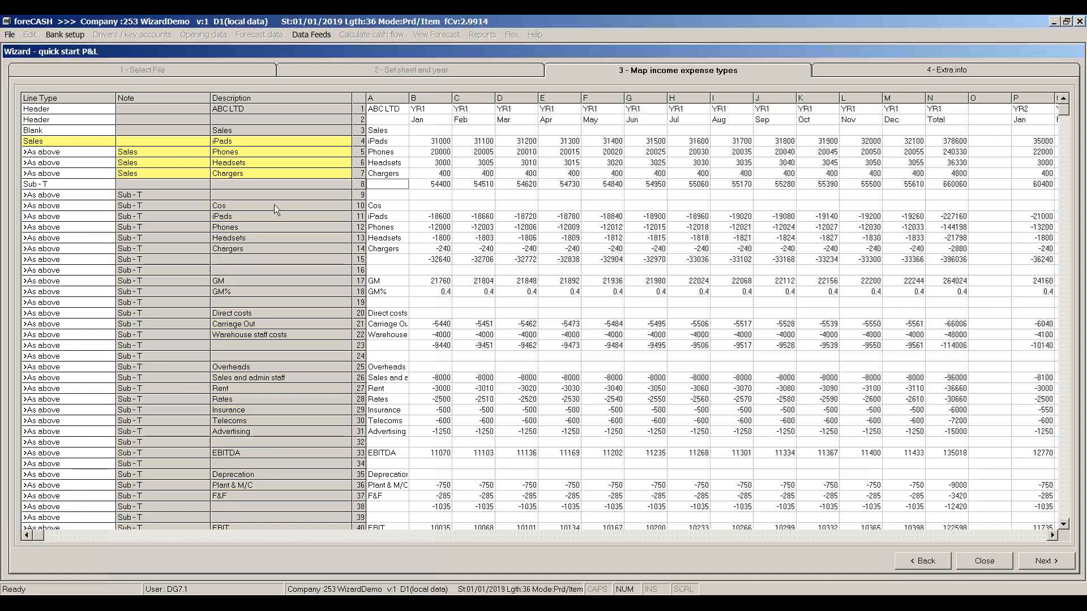
pyautogui.click(51, 194)
pyautogui.press('Return')
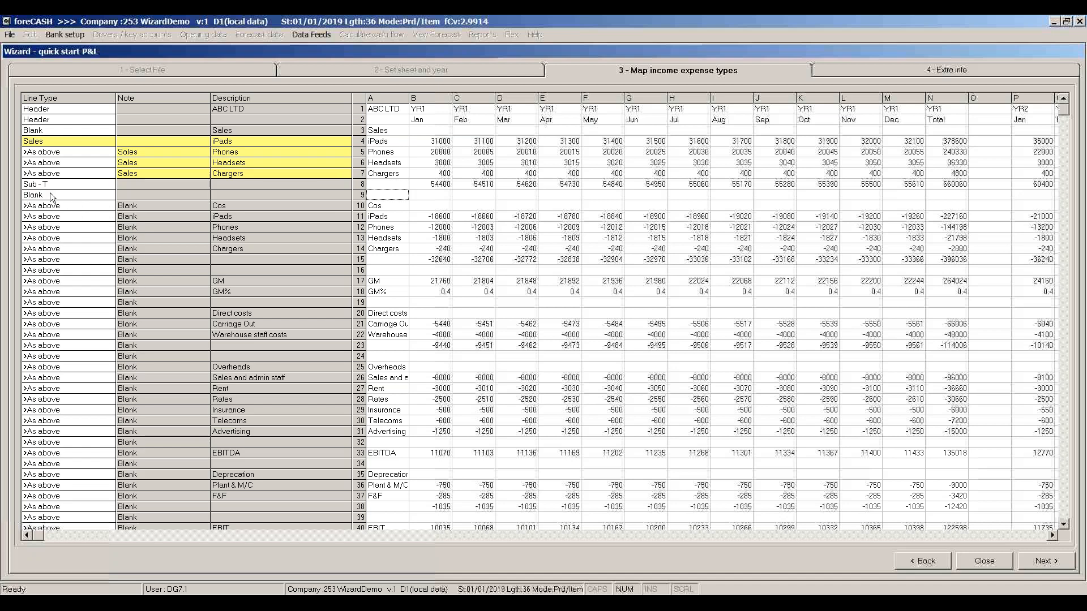
# Step: Map the cost of sales lines from iPads in row 11 as COS and their total in row 15 as Sub - T
pyautogui.click(74, 216)
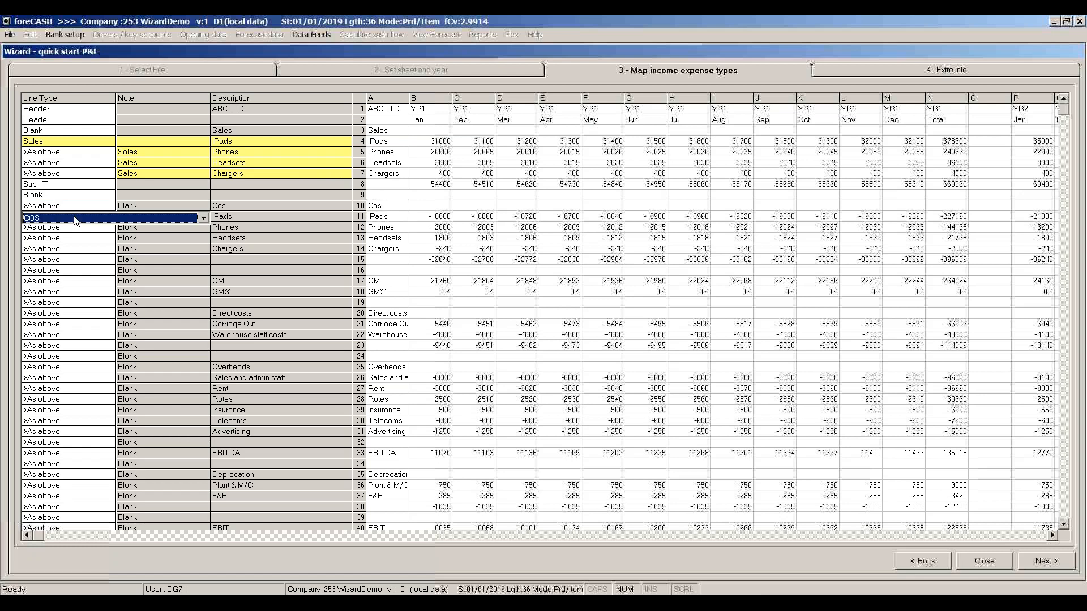
pyautogui.click(73, 255)
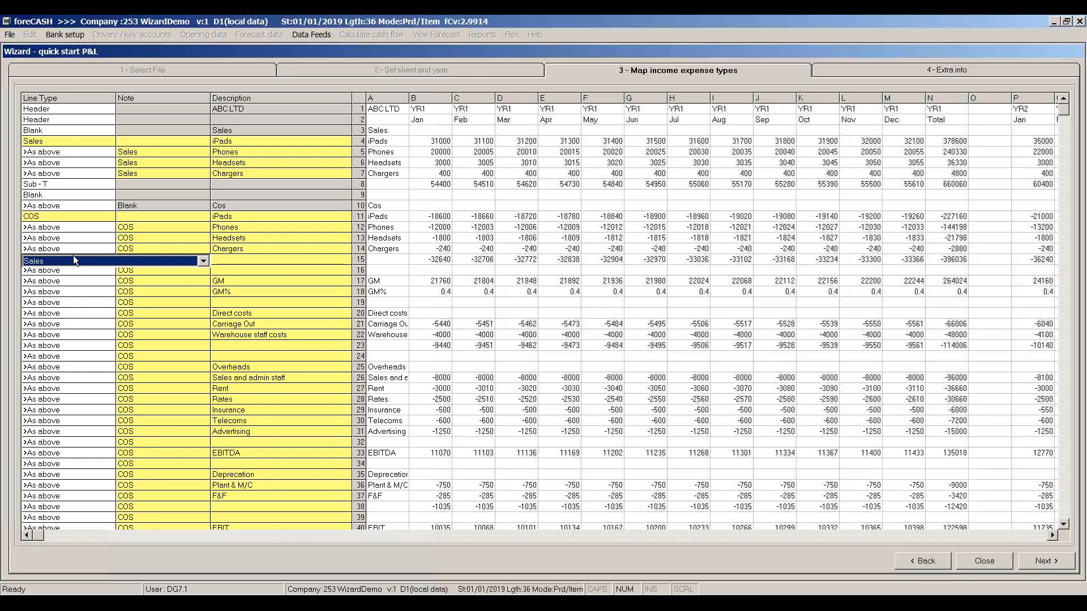
pyautogui.press('s')
pyautogui.press('Return')
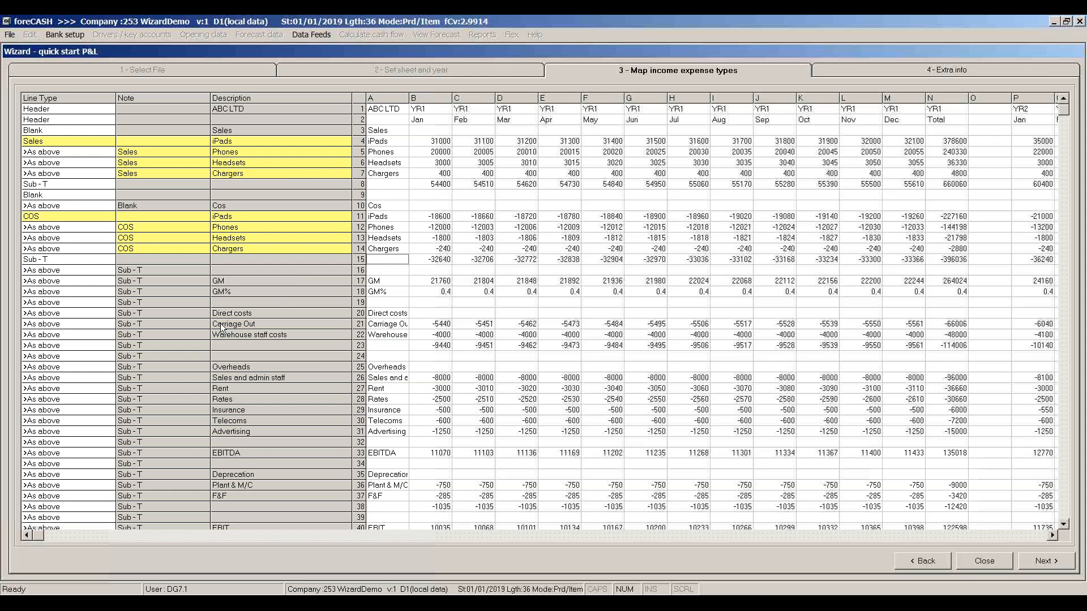
# Step: Map the lines from Carriage Out in row 21 as Direct Costs and set their total in row 23 to Blank
pyautogui.click(80, 322)
pyautogui.press('d')
pyautogui.press('Return')
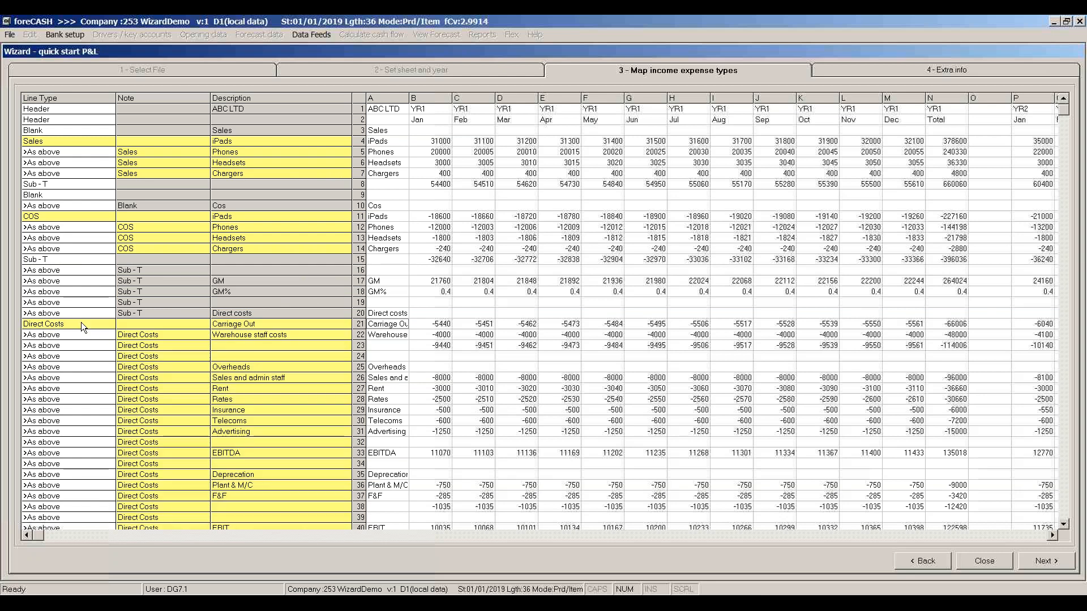
pyautogui.click(72, 345)
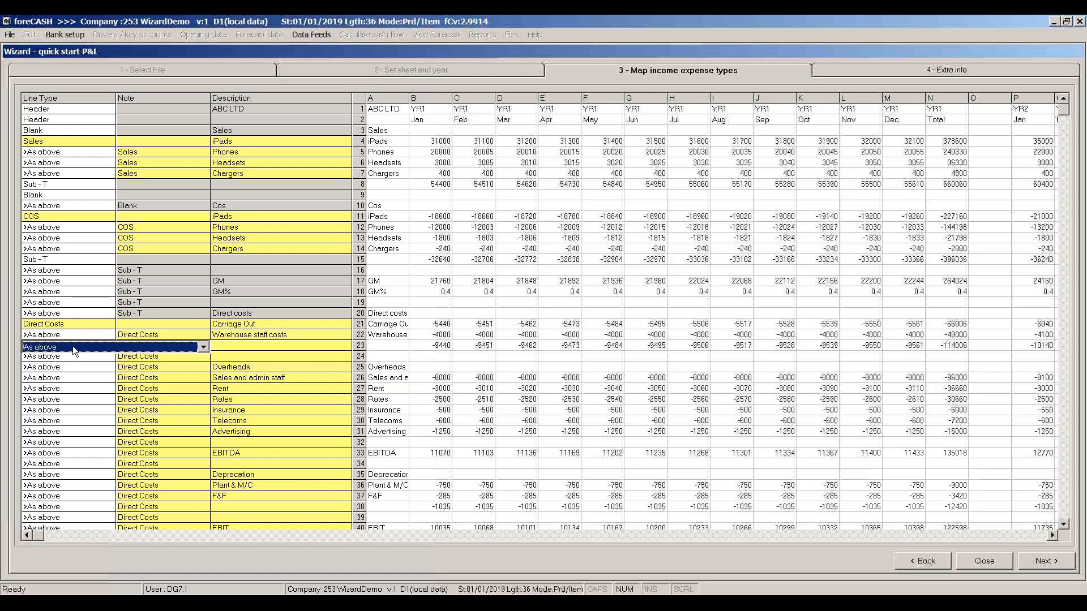
pyautogui.press('b')
pyautogui.press('Return')
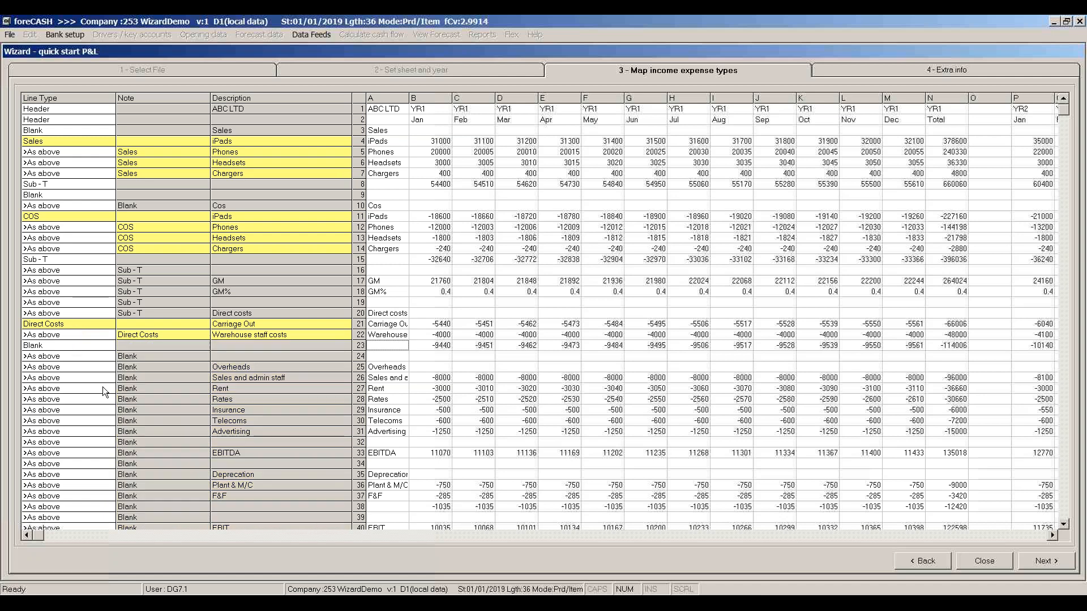
# Step: Map Sales and admin staff in row 26 as Salaries and the lines from Rent in row 27 as Property
pyautogui.click(63, 374)
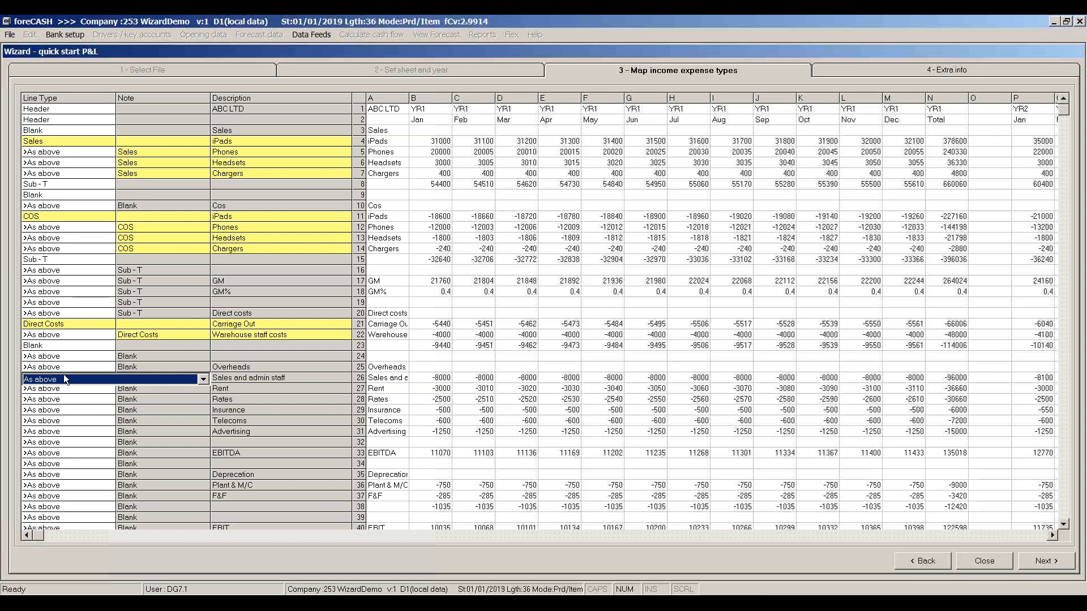
pyautogui.press('s')
pyautogui.press('s')
pyautogui.click(50, 387)
pyautogui.press('p')
# Step: Map the lines from Insurance in row 29 as Other Overheads and set the empty row 32 to Blank
pyautogui.click(58, 414)
pyautogui.press('o')
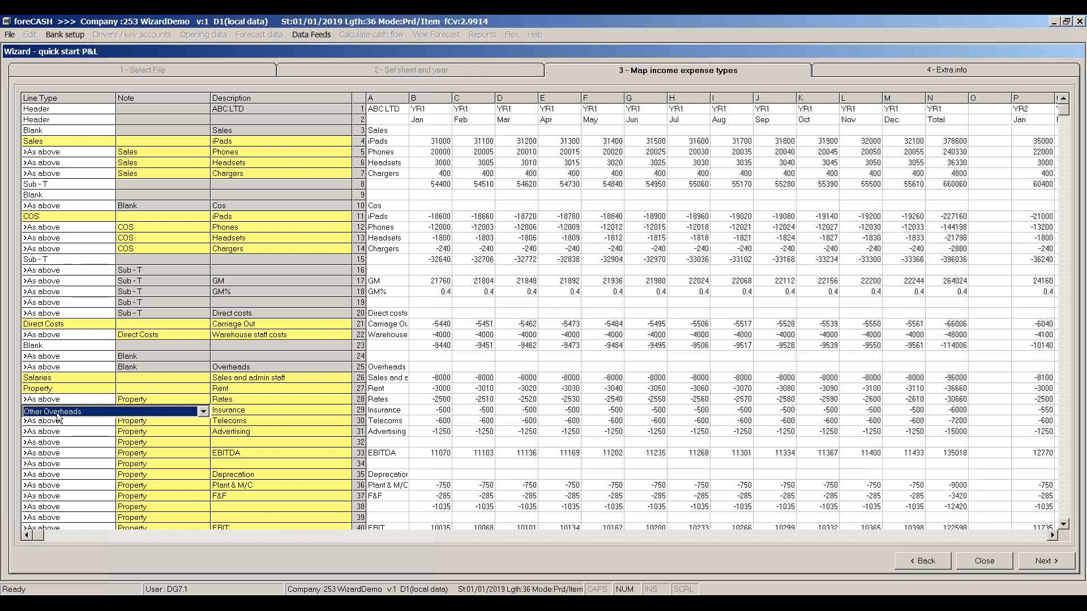
pyautogui.press('Return')
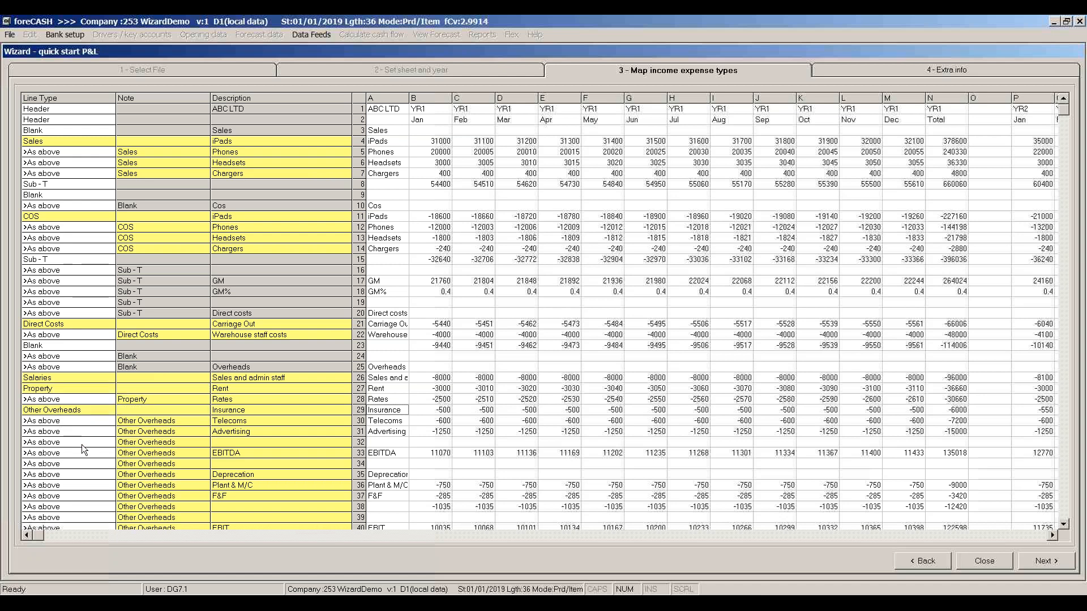
pyautogui.click(70, 445)
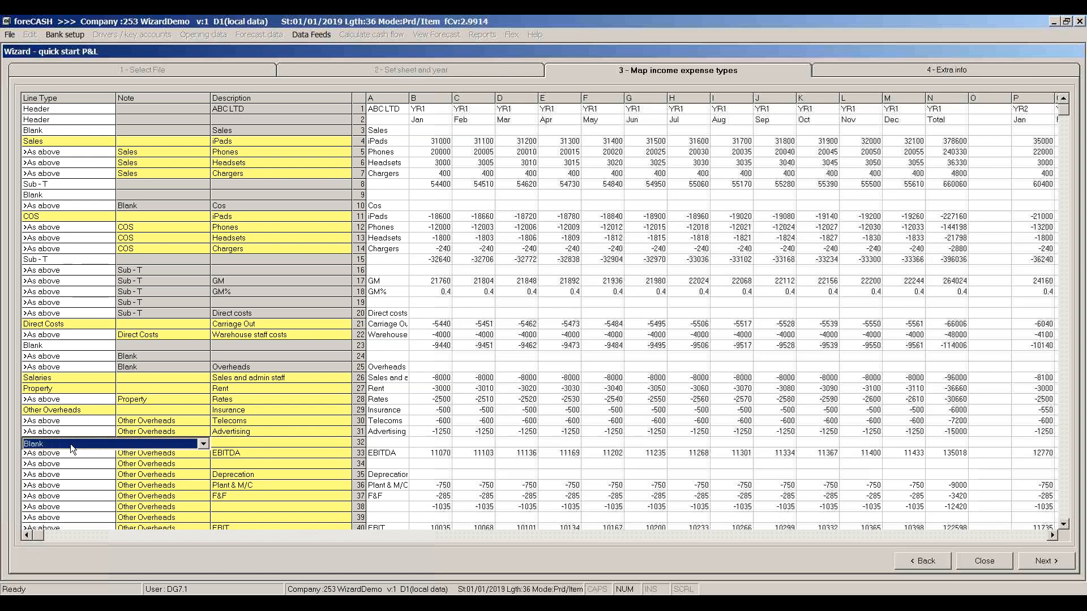
# Step: Map the lines from Plant & M/C in row 36 as Depreciation - other costs and set their total in row 38 to Blank
pyautogui.click(79, 484)
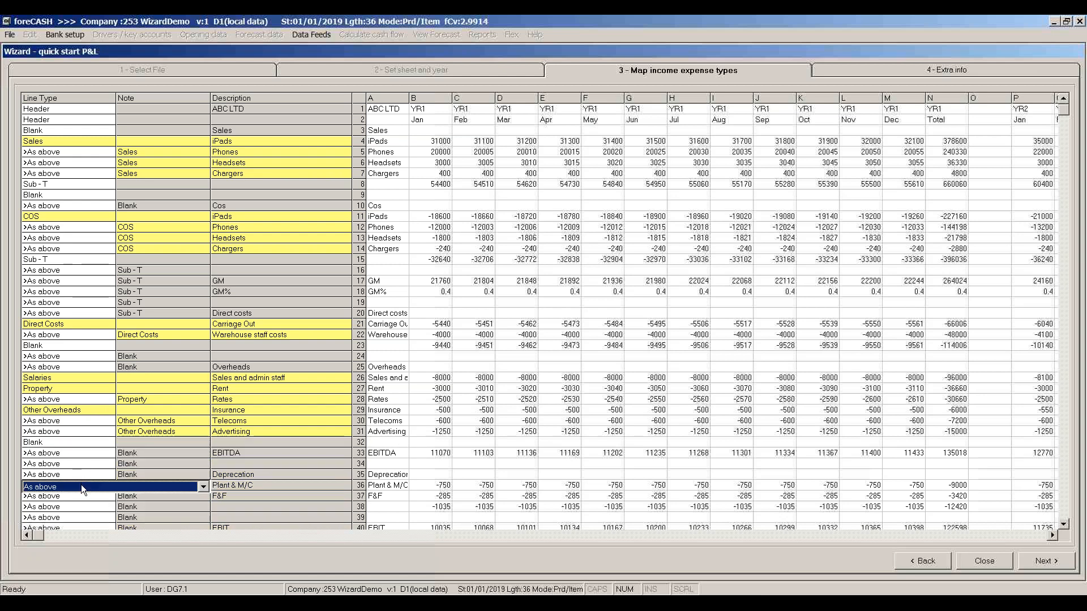
pyautogui.press('d')
pyautogui.click(208, 486)
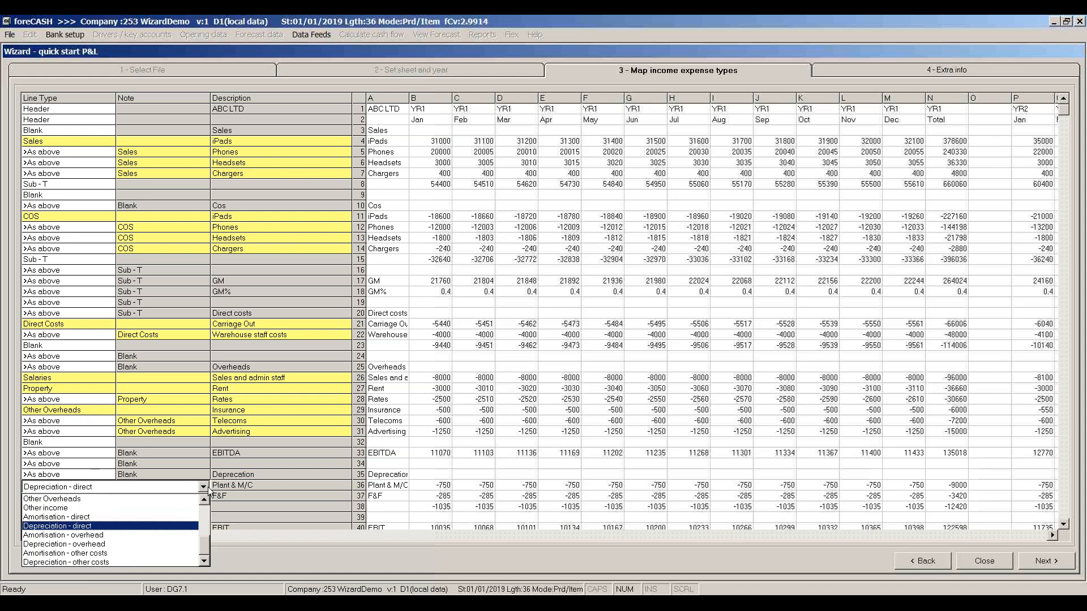
pyautogui.click(99, 562)
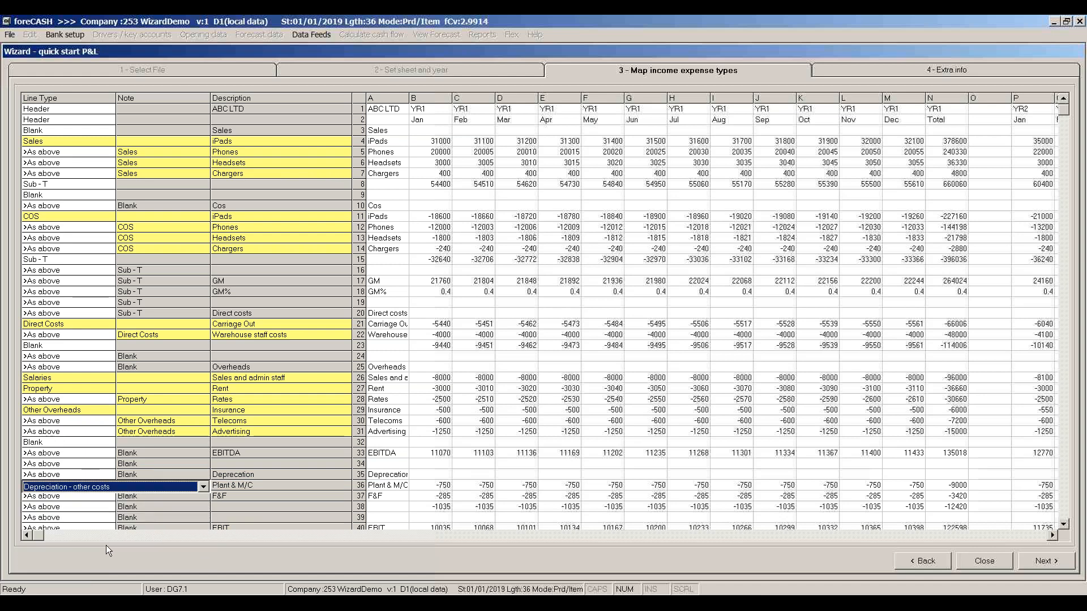
pyautogui.click(96, 504)
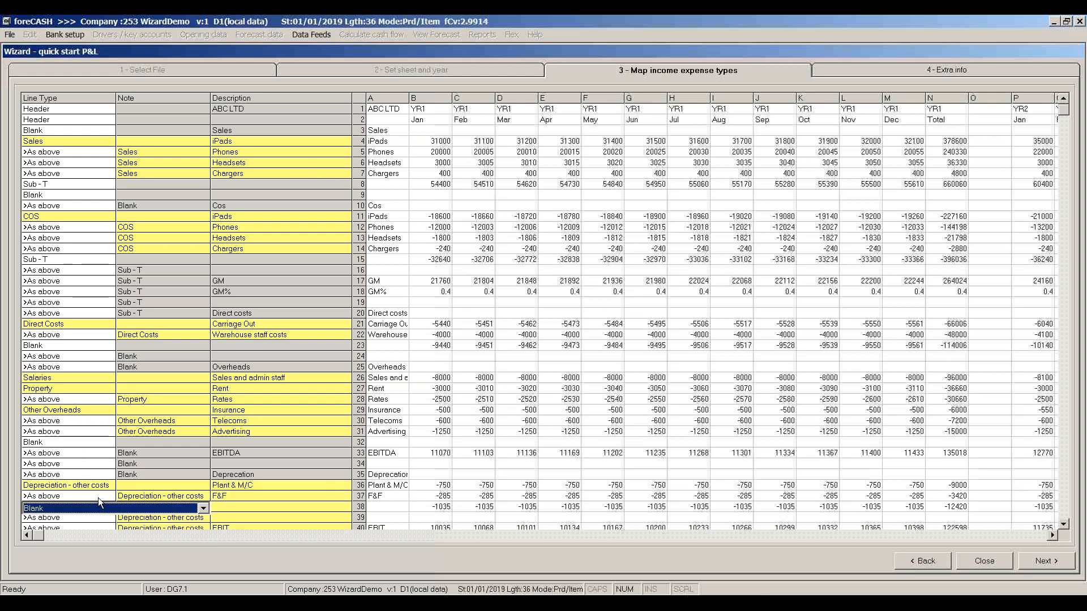
pyautogui.click(86, 519)
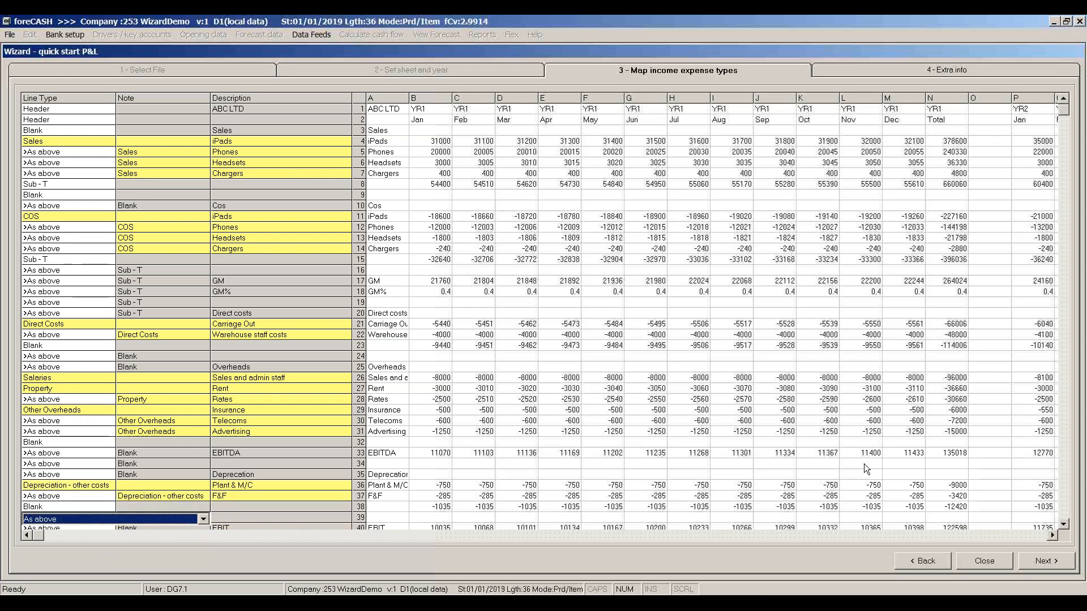
pyautogui.click(1065, 524)
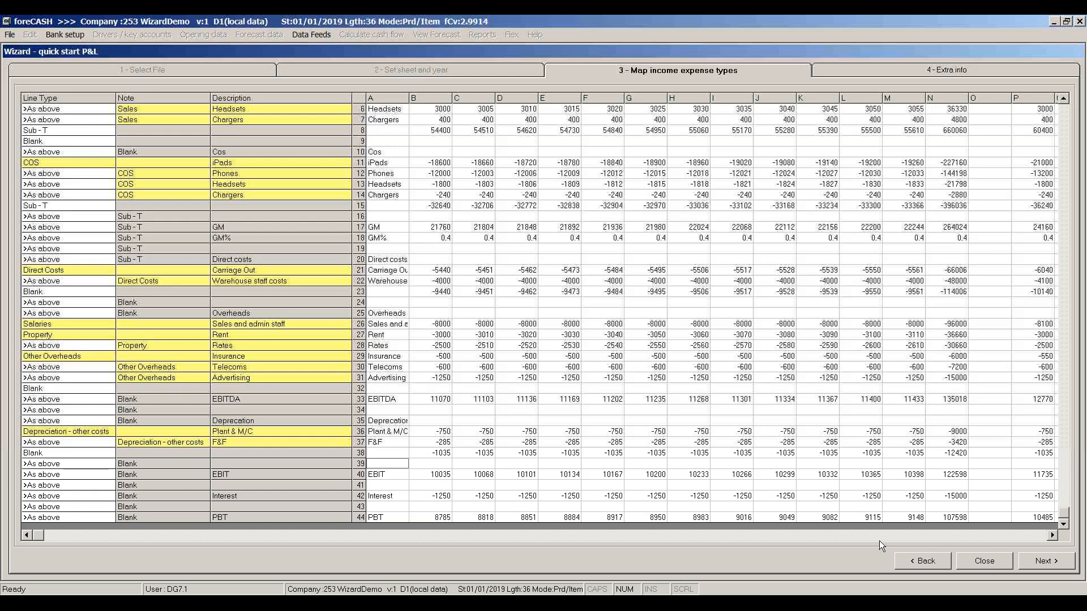
# Step: Continue to the extra info stage, keep each COS line linked to its matching sales item, and build the rows into the forecast
pyautogui.click(1047, 560)
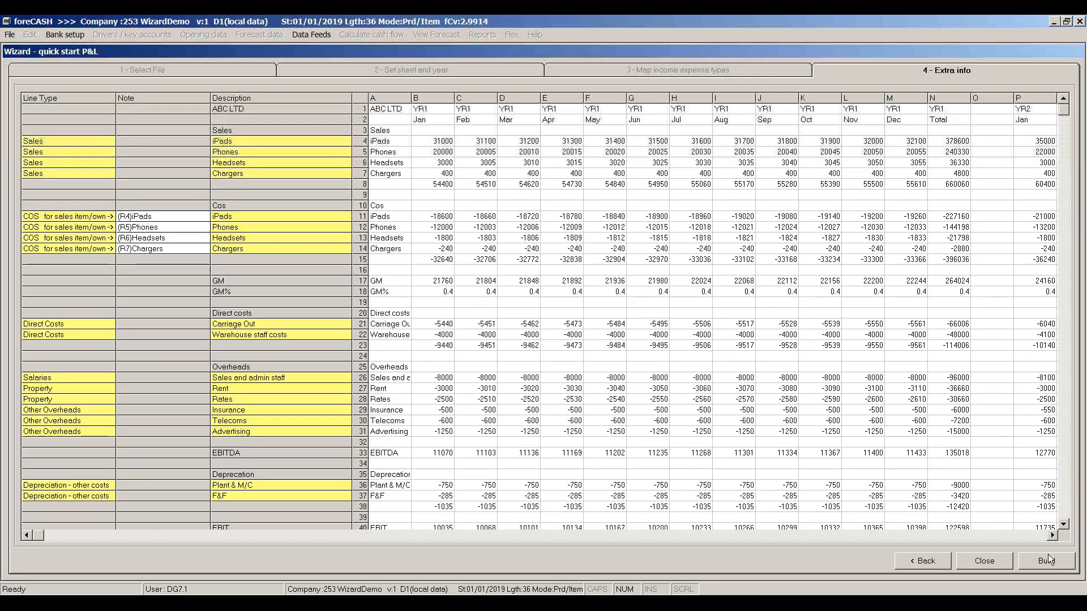
pyautogui.click(200, 218)
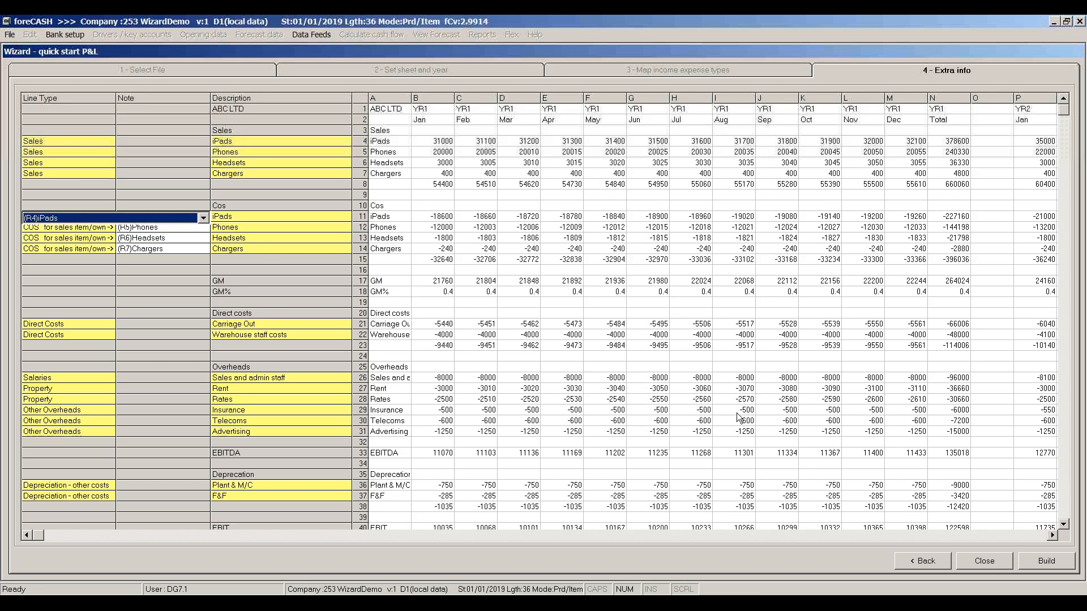
pyautogui.click(1051, 562)
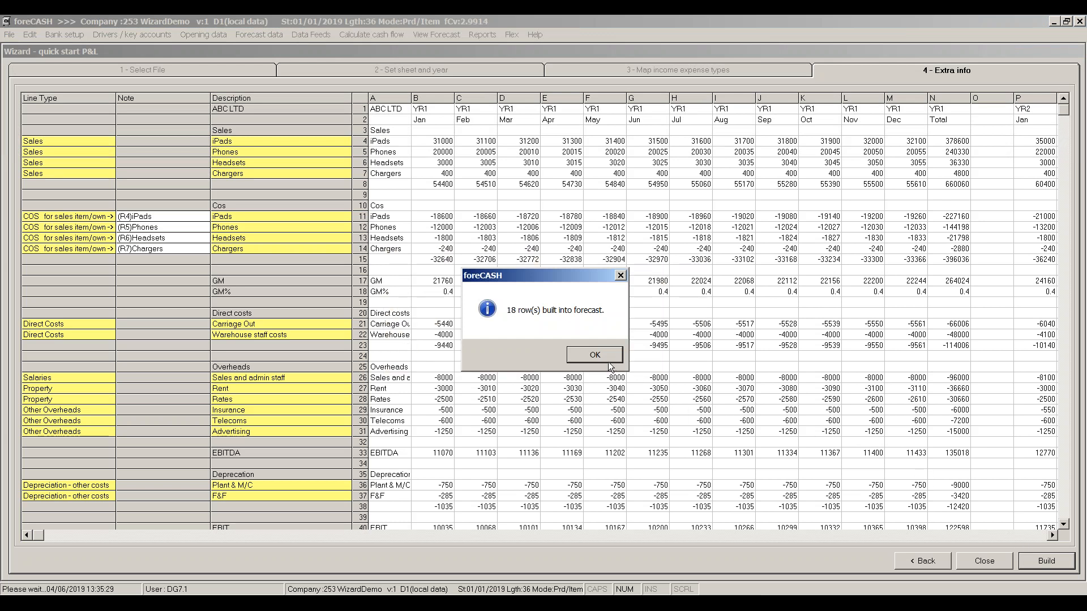
pyautogui.click(596, 355)
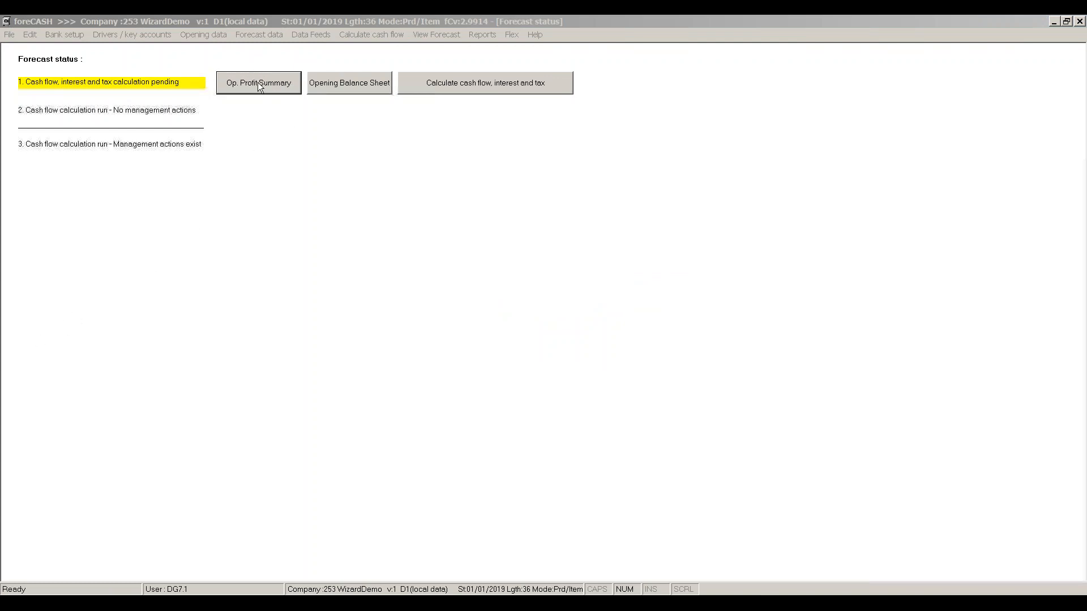
# Step: Open the operating profit summary and view its detail as a full-screen Excel workbook
pyautogui.click(258, 82)
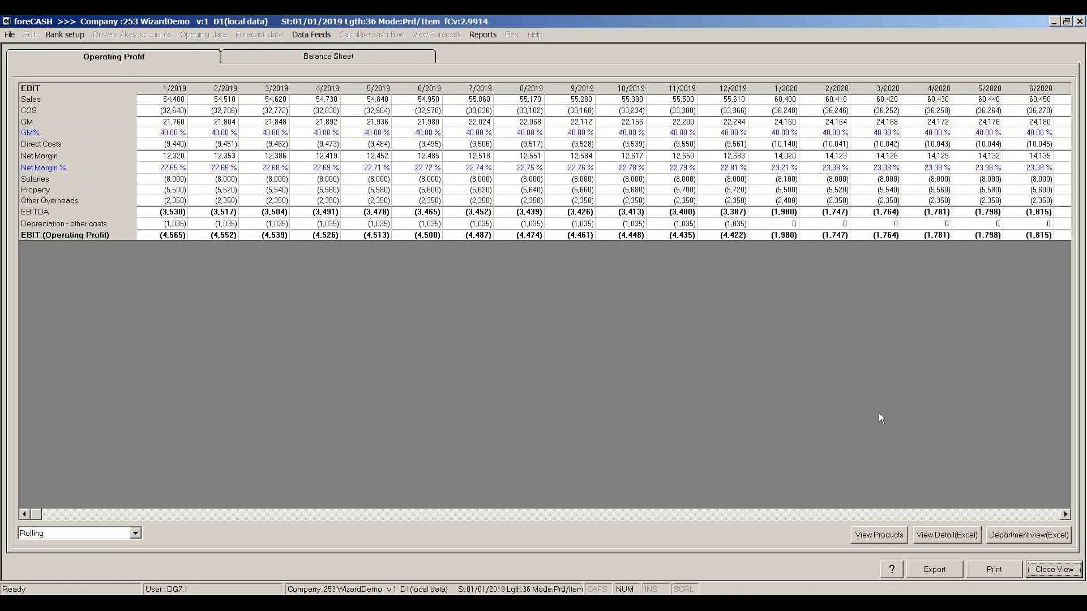
pyautogui.click(935, 535)
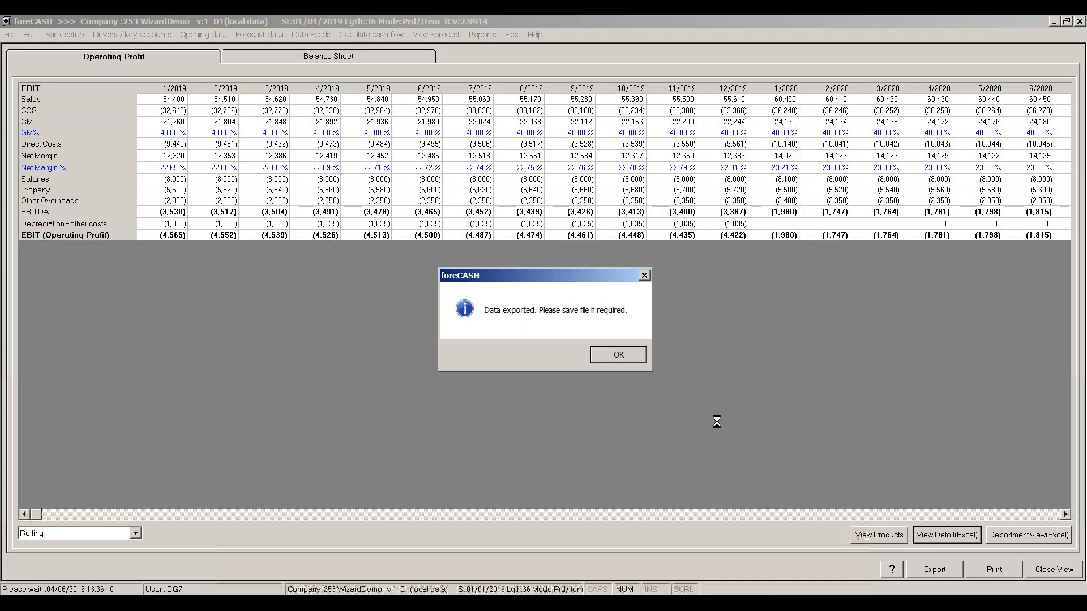
pyautogui.click(627, 358)
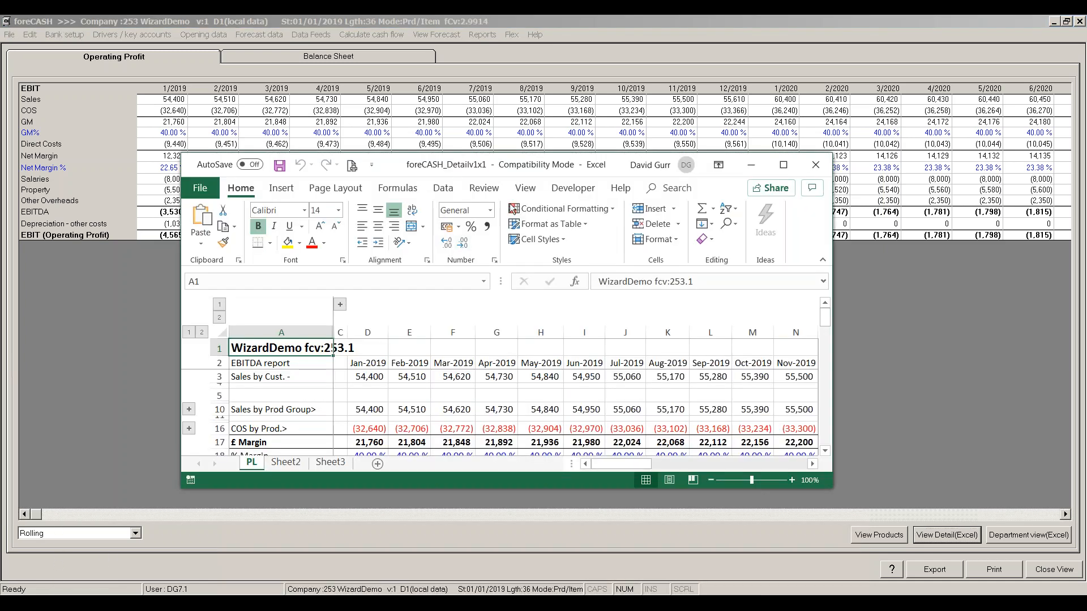
pyautogui.click(784, 165)
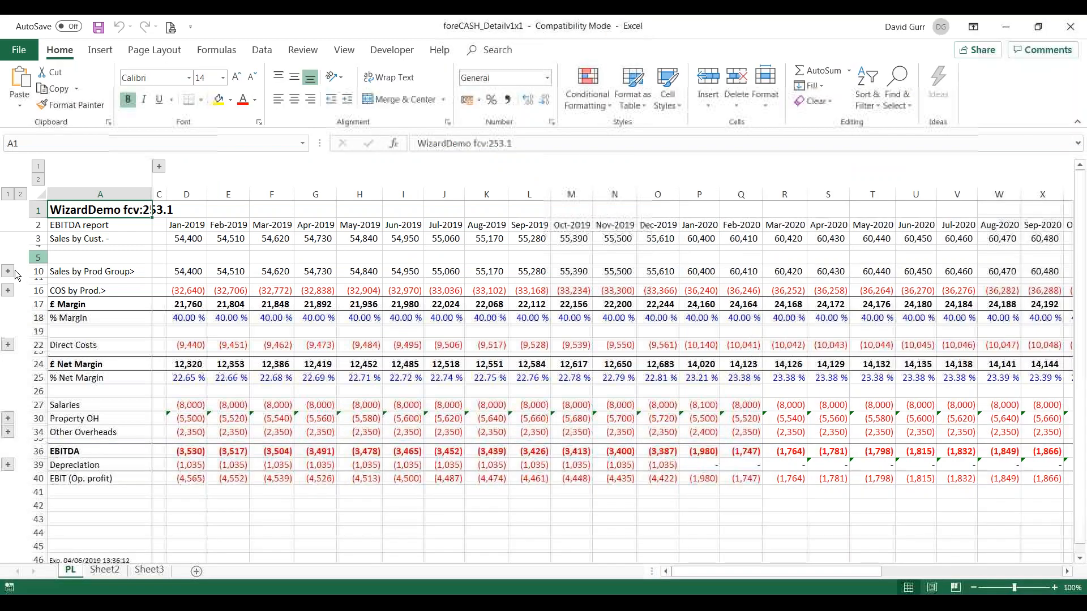
# Step: Expand the product sales, COS, direct costs, property and other overheads groups on the PL sheet to examine their individual lines
pyautogui.click(8, 271)
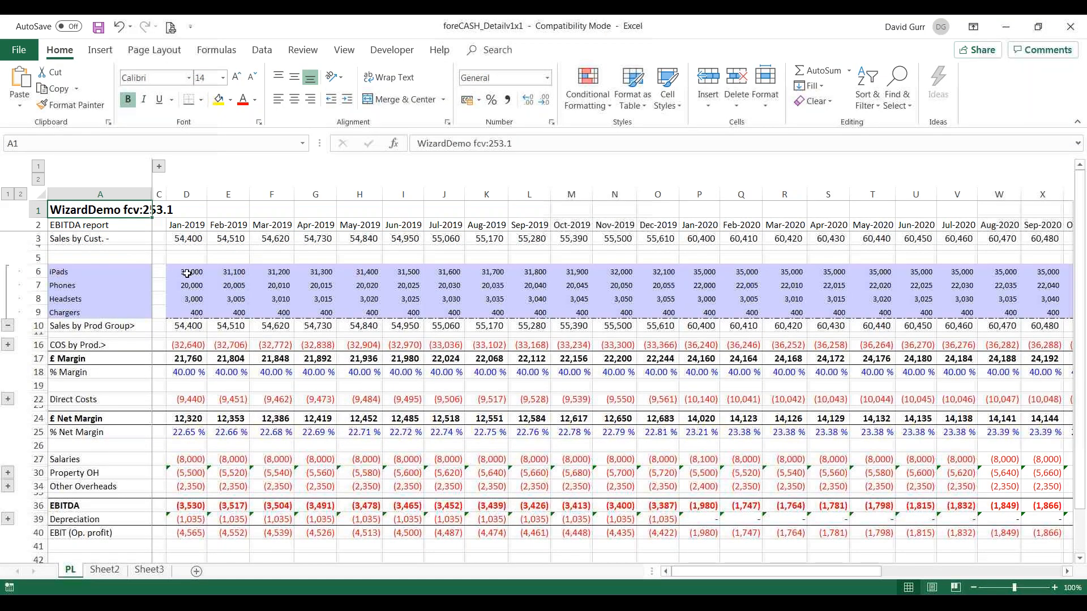
pyautogui.click(8, 345)
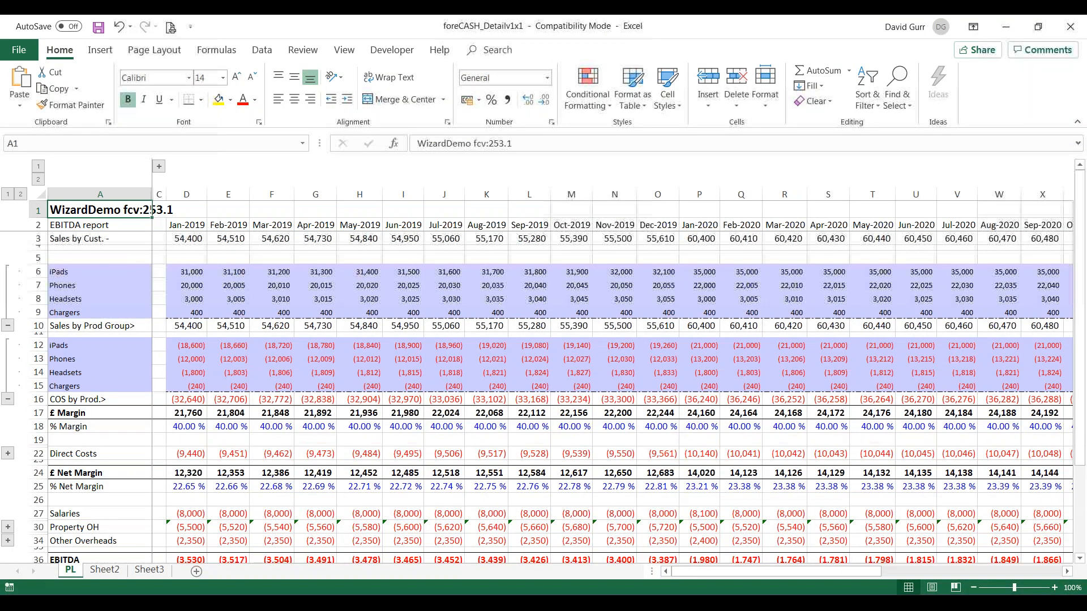
pyautogui.click(8, 453)
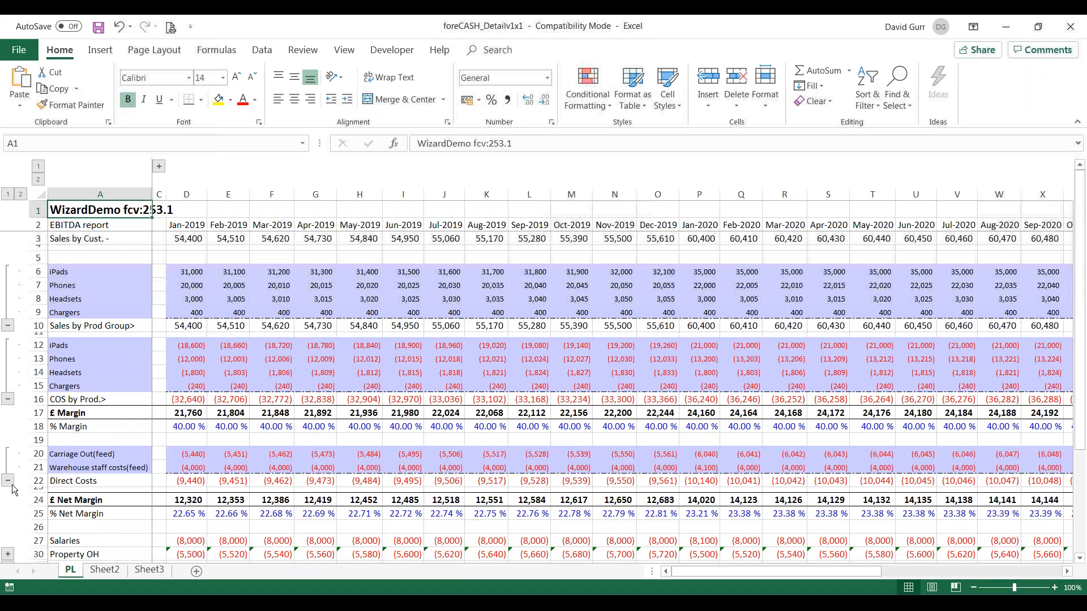
pyautogui.click(1081, 559)
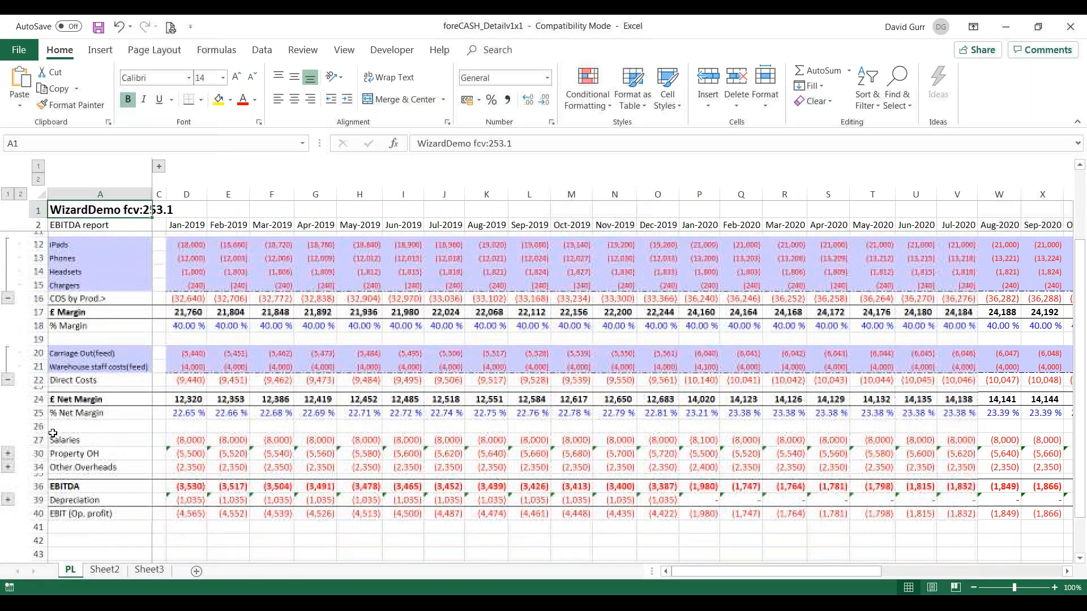
pyautogui.click(7, 454)
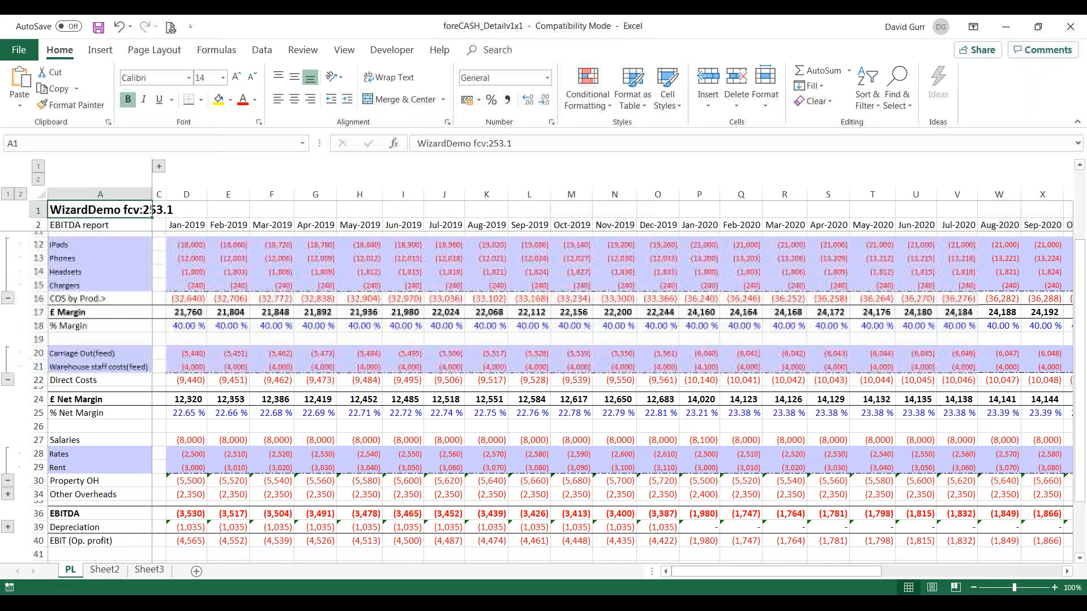
pyautogui.click(8, 495)
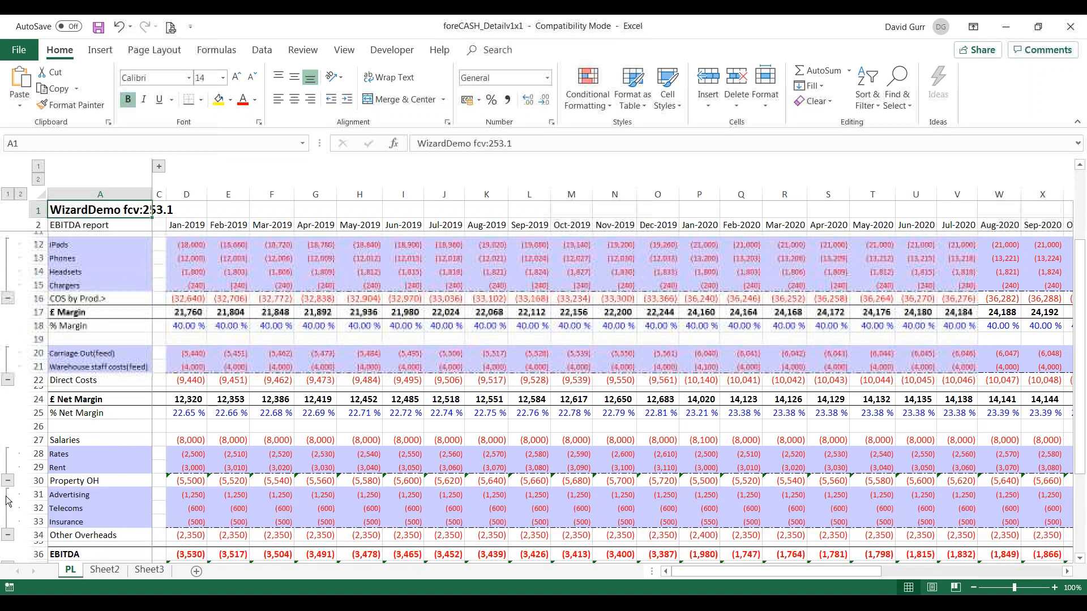